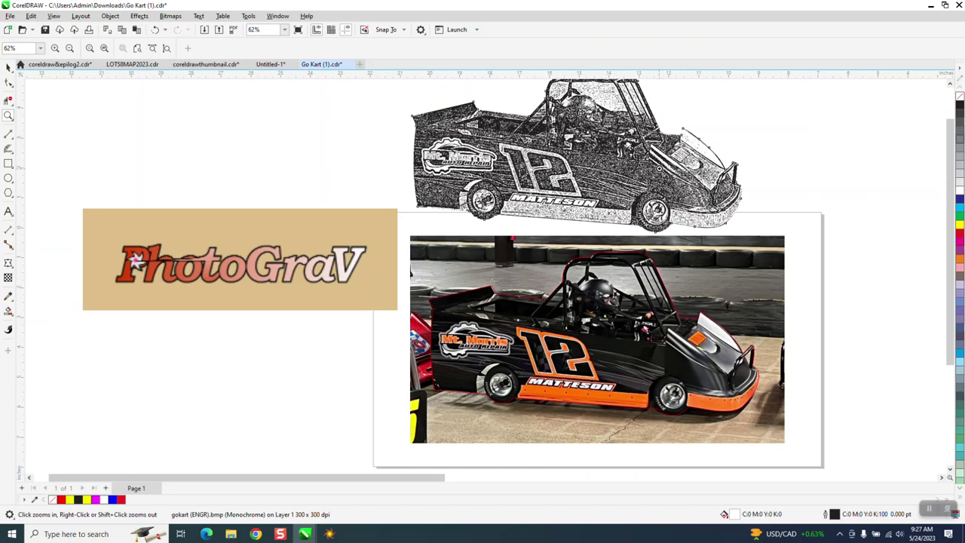
# Zoom in to inspect the engraving's dot detail and the colour kart photo
pyautogui.moveTo(661, 170); pyautogui.dragTo(746, 220)
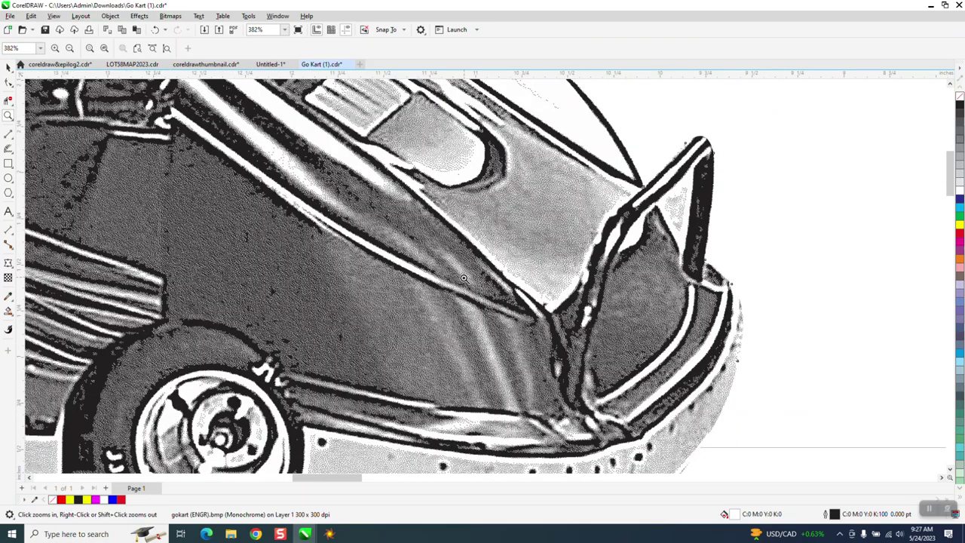
pyautogui.click(639, 393)
pyautogui.rightClick(591, 345)
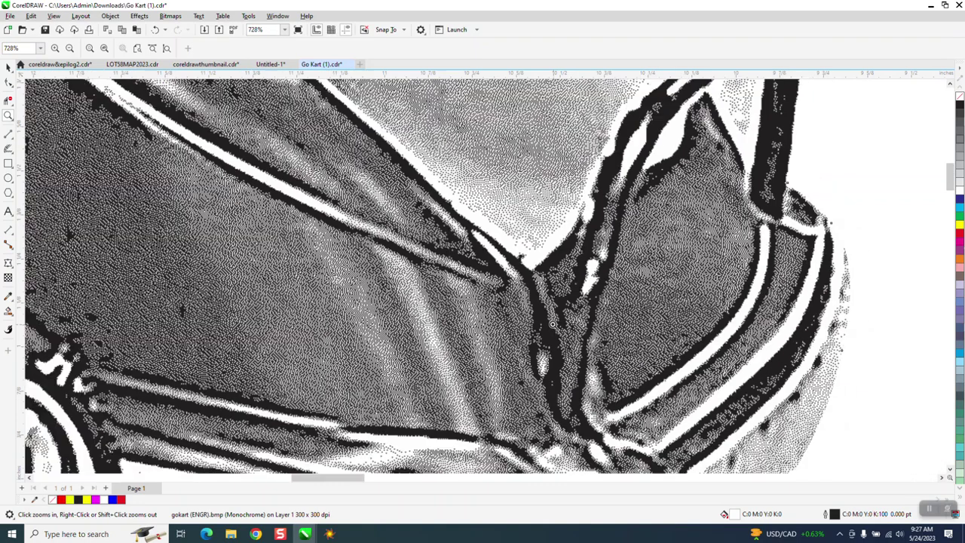
pyautogui.scroll(-5, 552, 324)
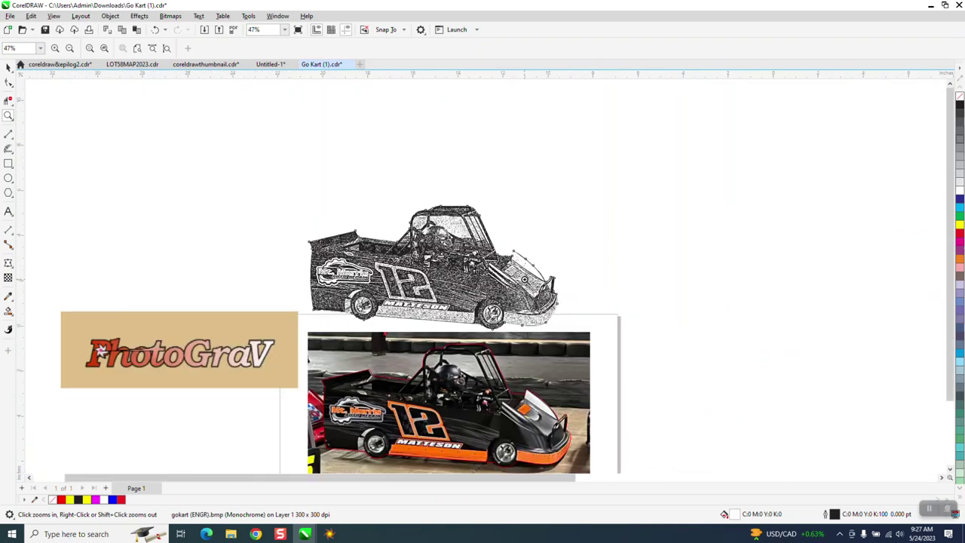
pyautogui.scroll(-1, 526, 280)
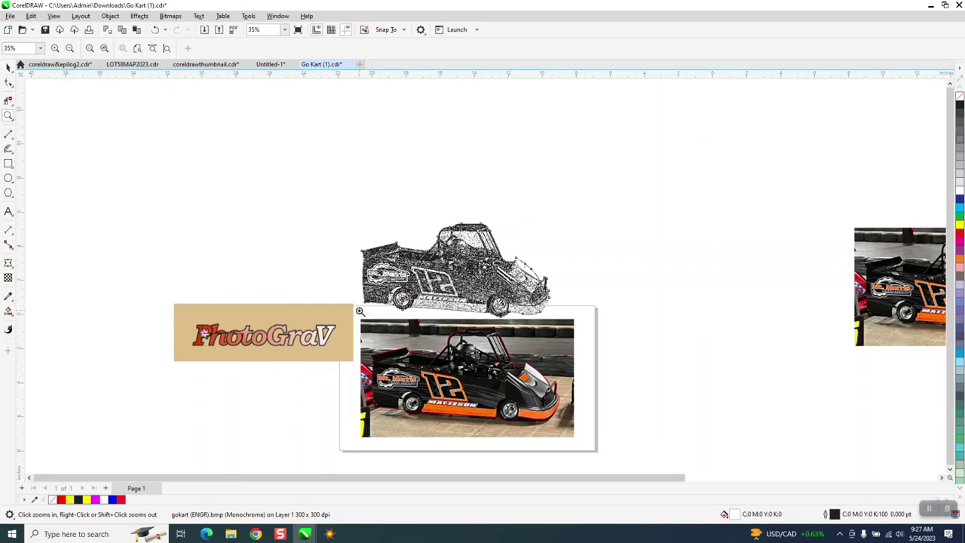
pyautogui.moveTo(359, 310); pyautogui.dragTo(624, 448)
pyautogui.scroll(-1, 461, 315)
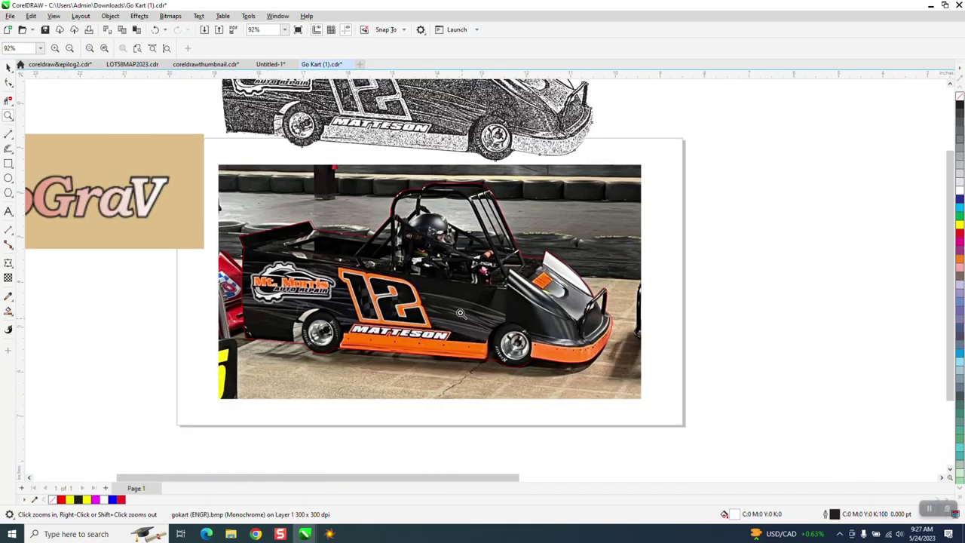
pyautogui.scroll(-5, 460, 313)
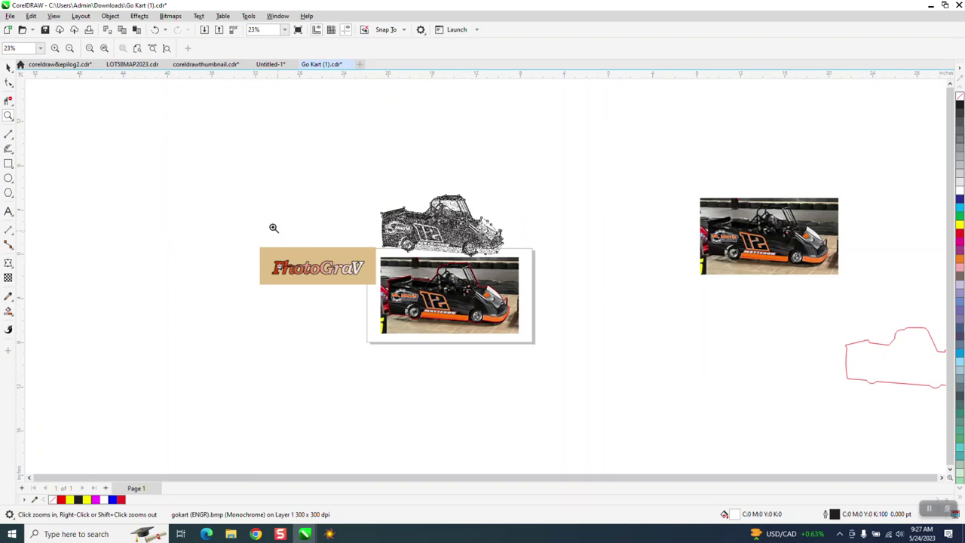
# Move the colour kart photo down-left and copy it
pyautogui.click(9, 68)
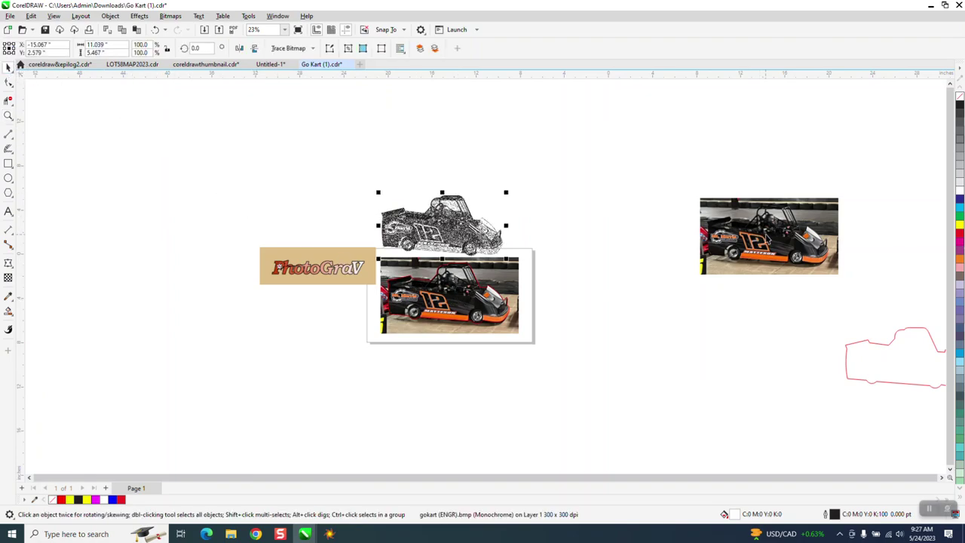
pyautogui.moveTo(768, 239); pyautogui.dragTo(681, 297)
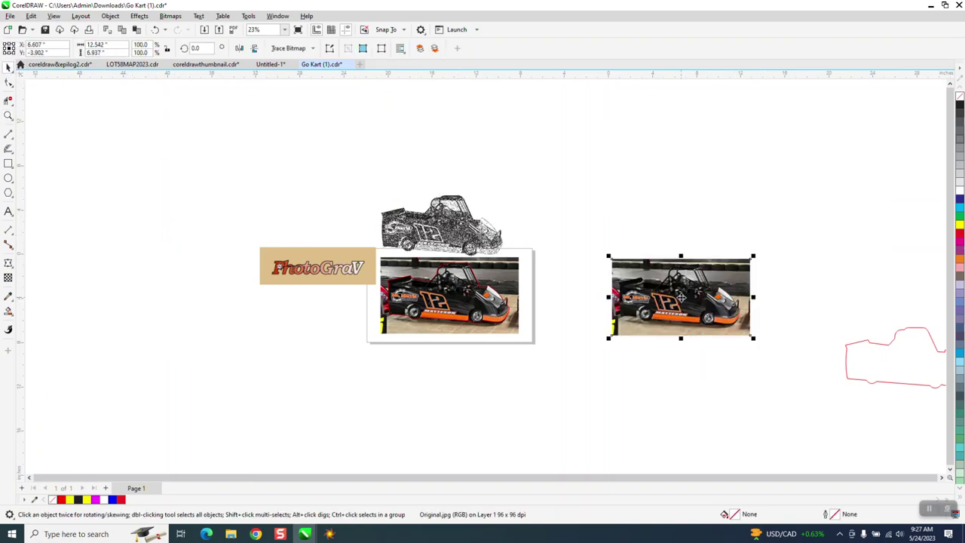
pyautogui.rightClick(680, 297)
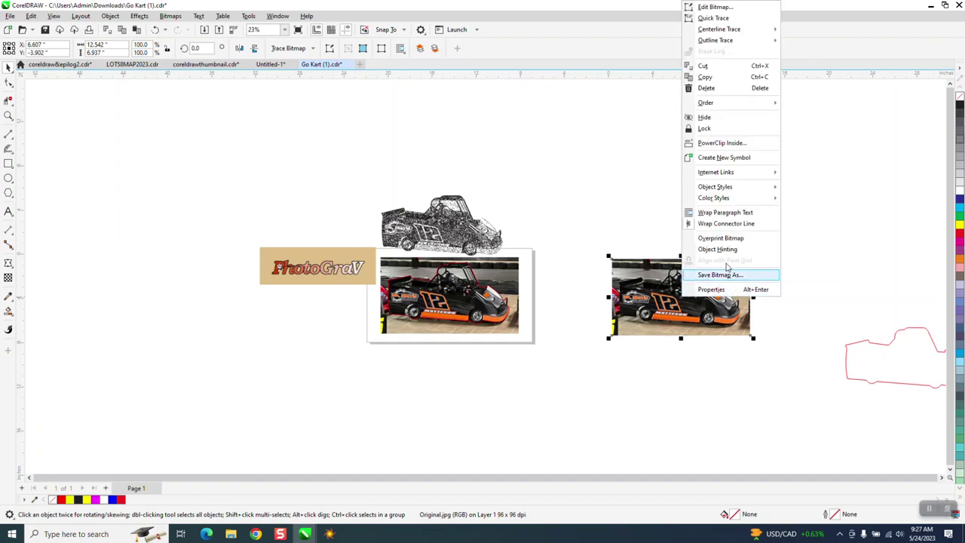
pyautogui.click(714, 82)
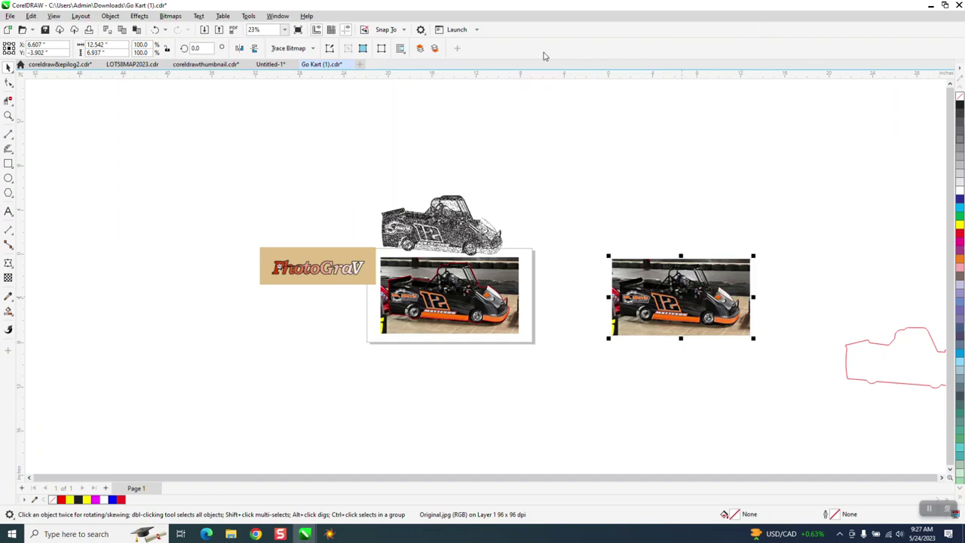
# Create a new 40 × 28 inch document and paste the photo, centred, then shifted up-left
pyautogui.click(360, 66)
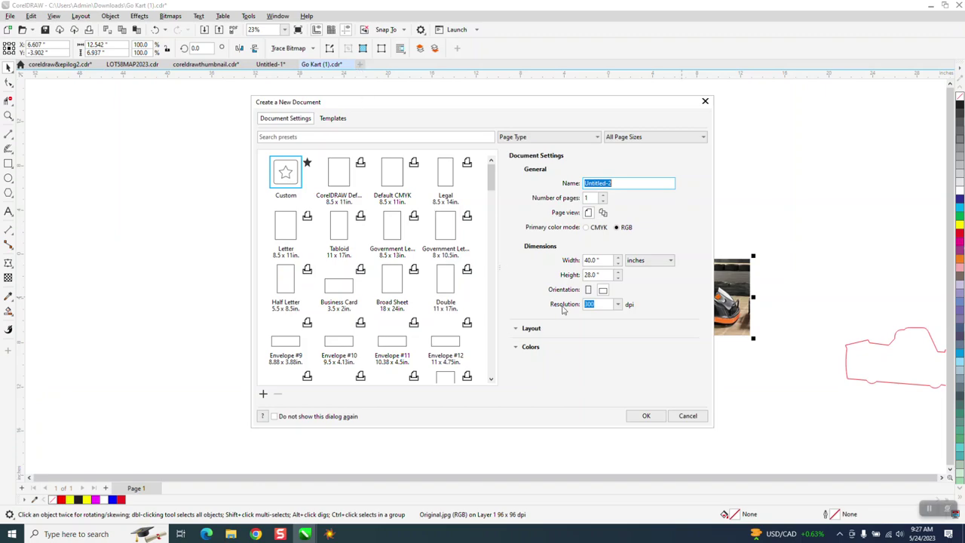
pyautogui.click(646, 417)
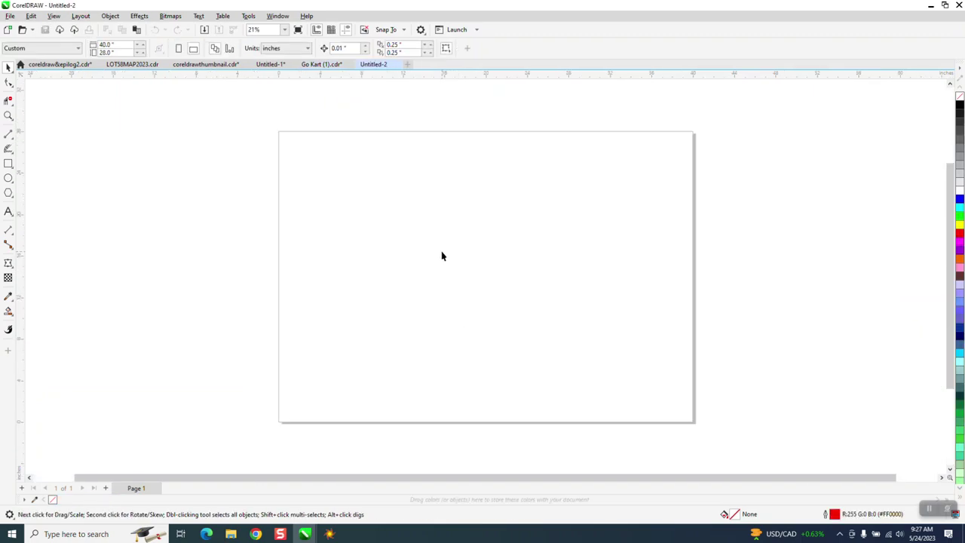
pyautogui.rightClick(441, 257)
pyautogui.click(475, 335)
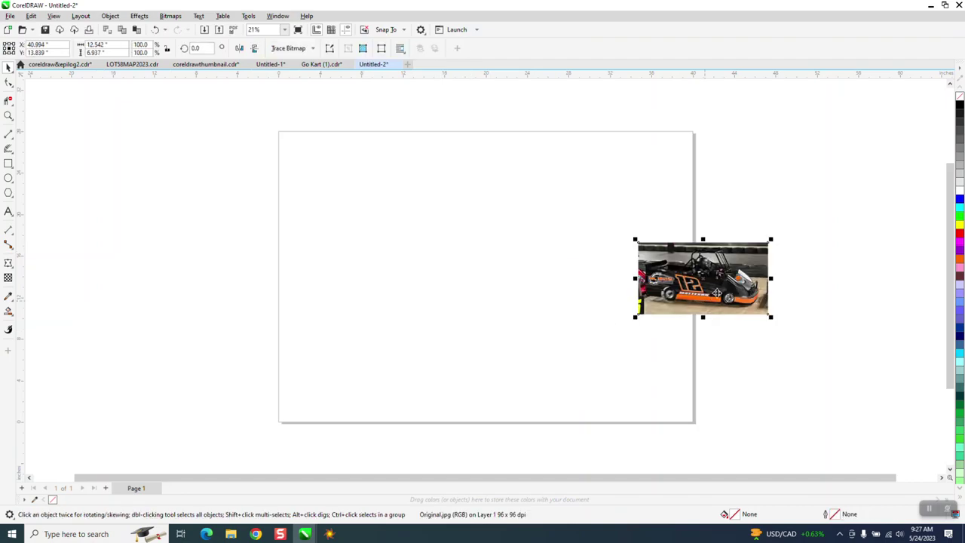
pyautogui.press('p')
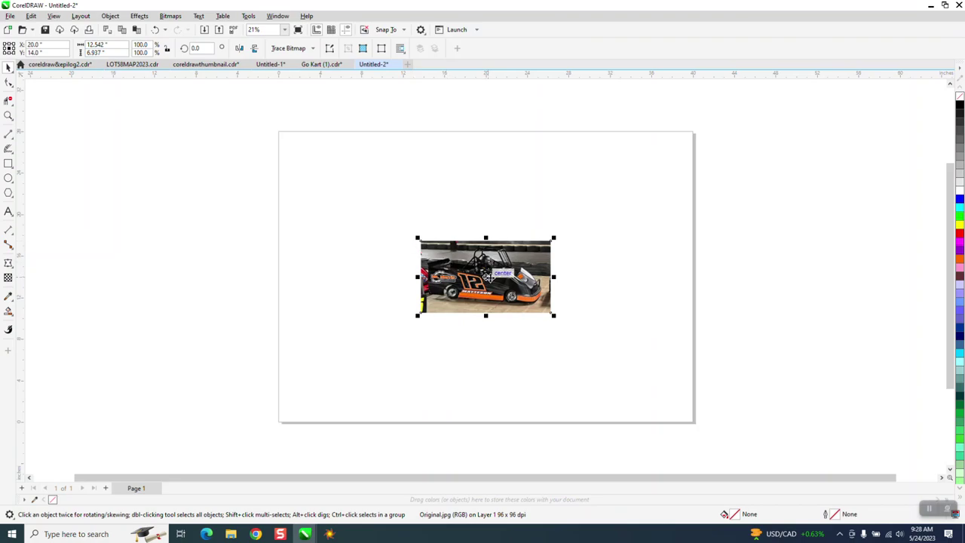
pyautogui.moveTo(486, 280); pyautogui.dragTo(441, 235)
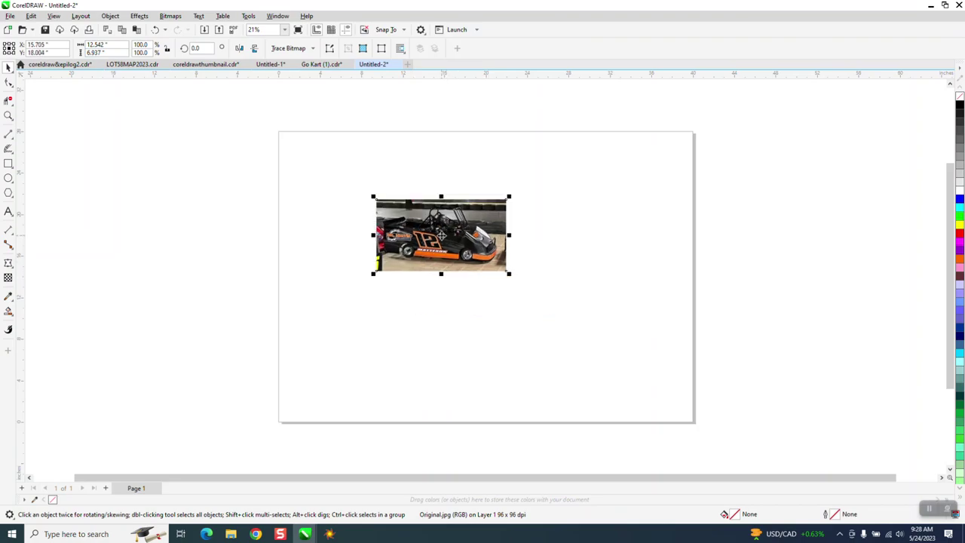
# Convert the kart photo to 8-bit grayscale via Bitmaps > Mode
pyautogui.click(172, 17)
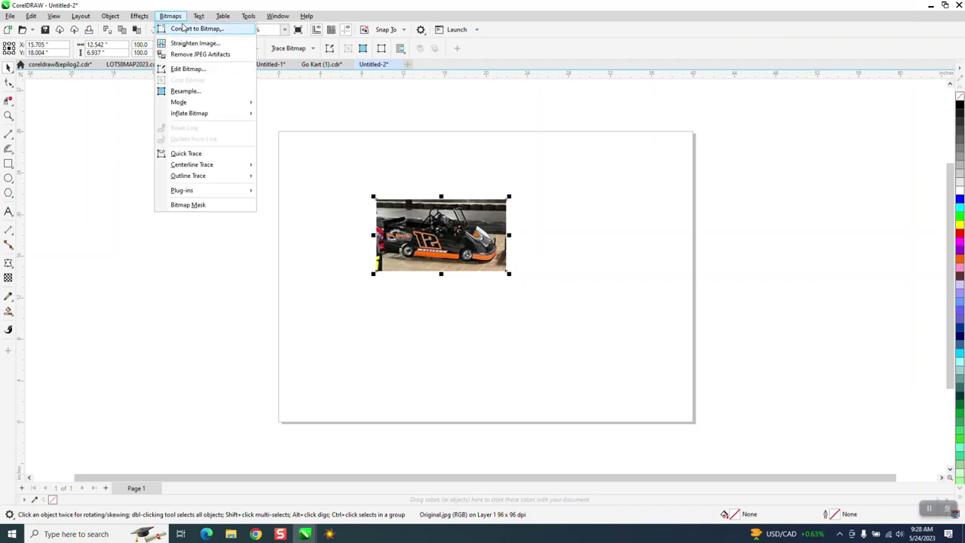
pyautogui.moveTo(172, 102)
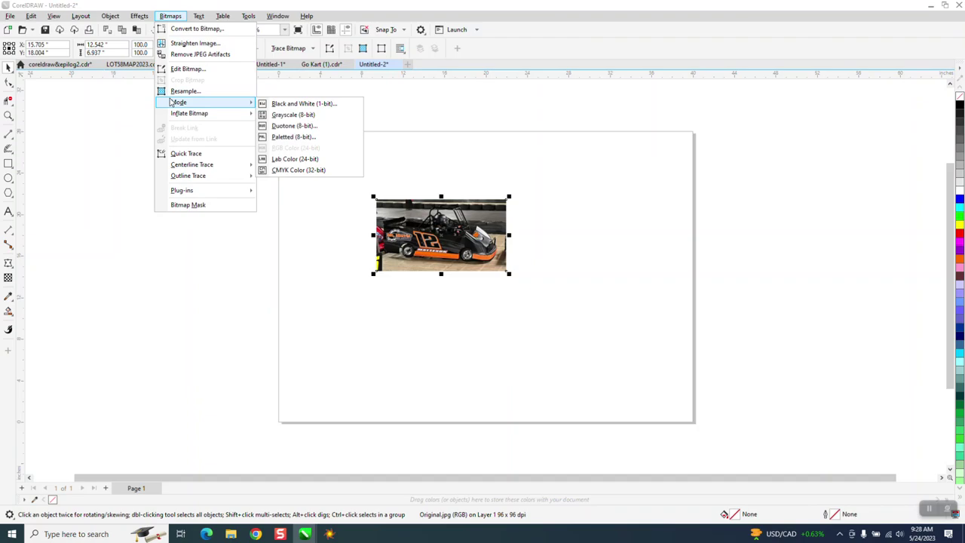
pyautogui.click(289, 116)
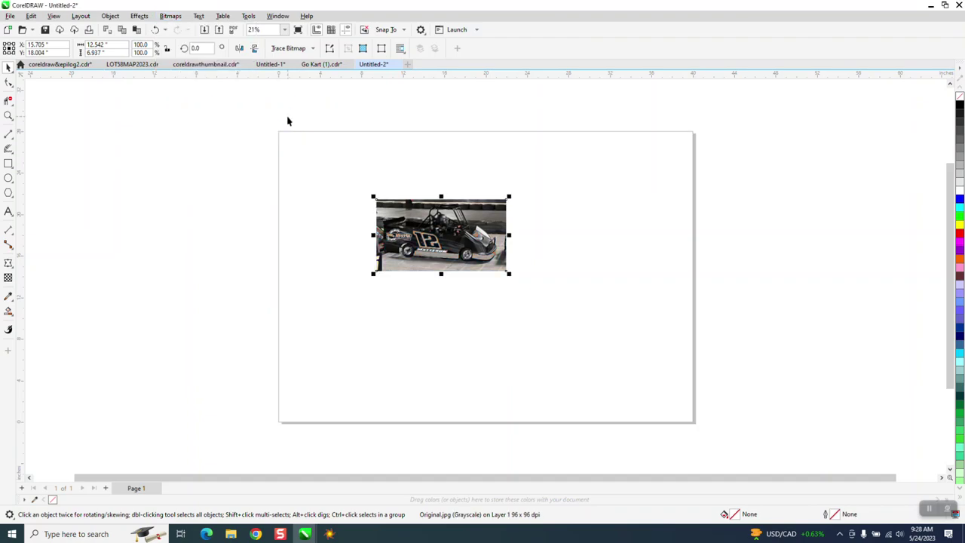
# Export the photo to Pictures as JPEG named gokartV, accepting the 80% quality settings
pyautogui.click(11, 16)
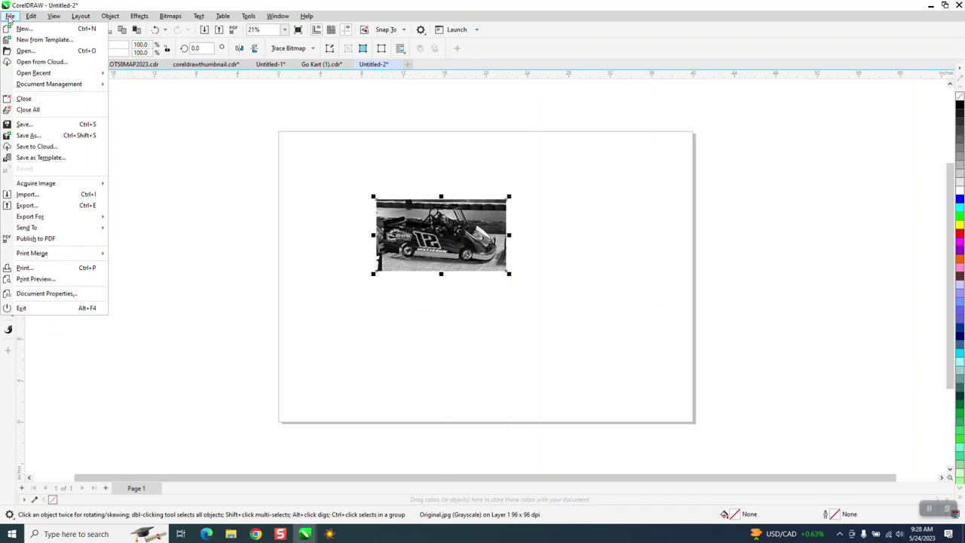
pyautogui.click(29, 205)
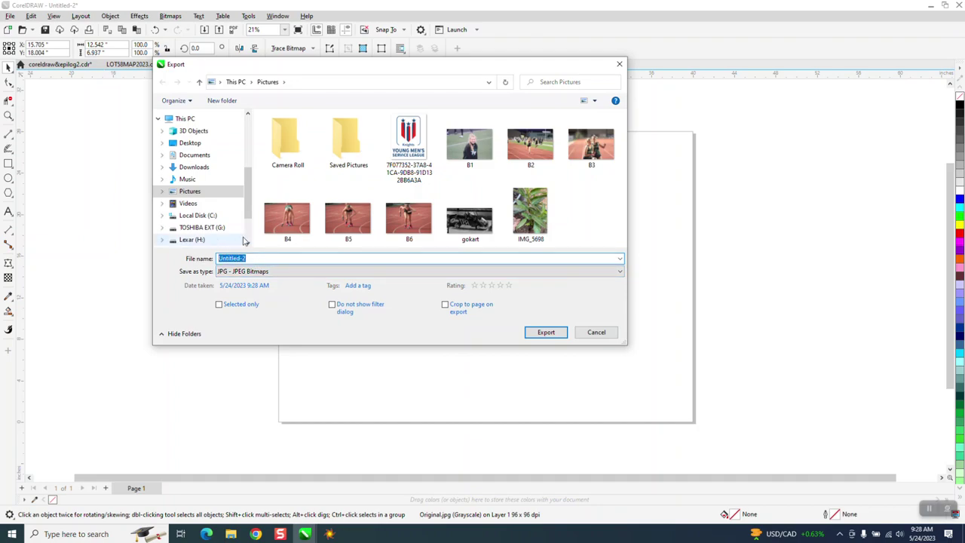
pyautogui.write('go')
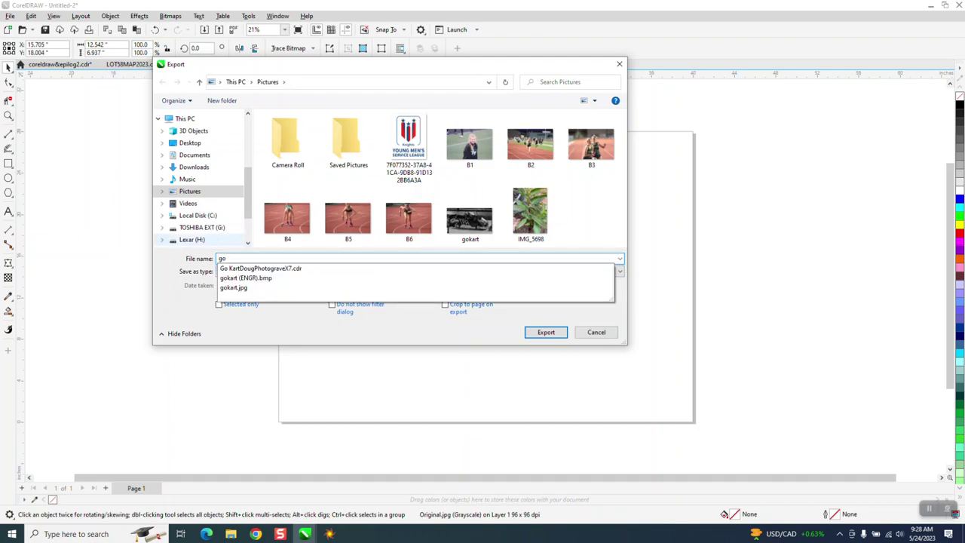
pyautogui.write('kart')
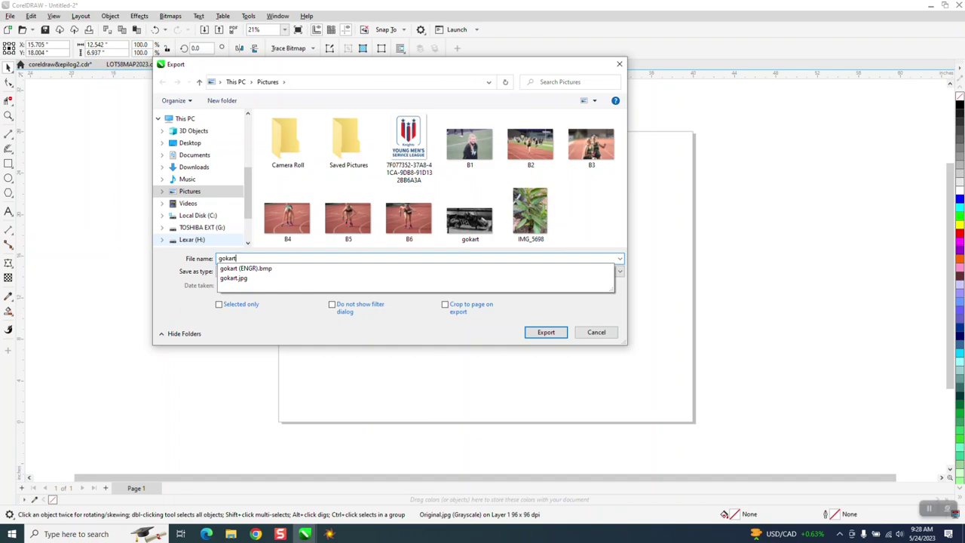
pyautogui.click(244, 239)
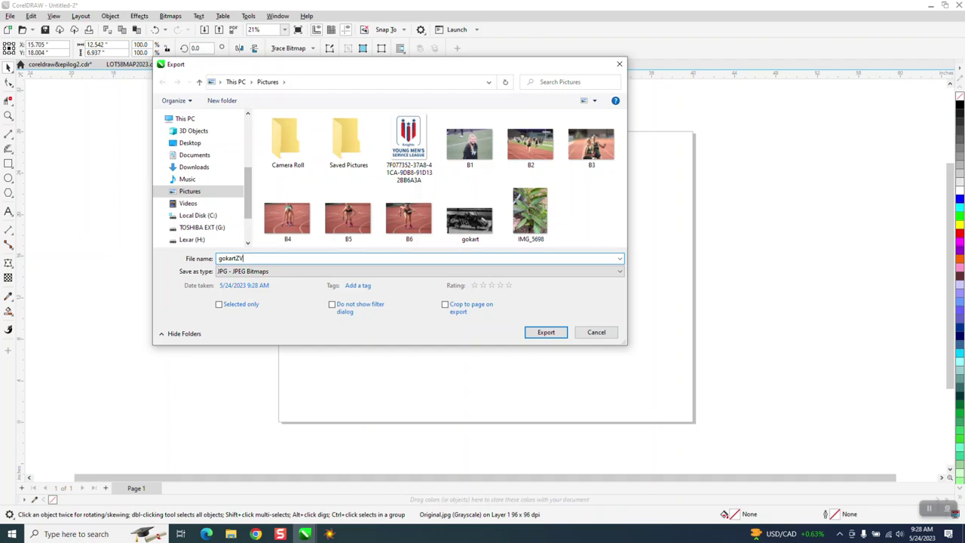
pyautogui.press('BackSpace')
pyautogui.press('BackSpace')
pyautogui.write('V')
pyautogui.click(542, 334)
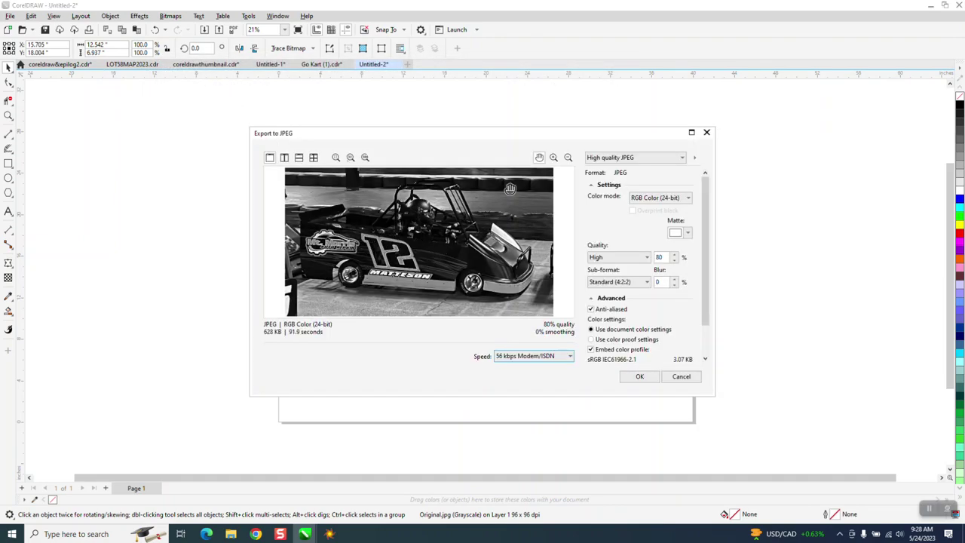
pyautogui.click(639, 377)
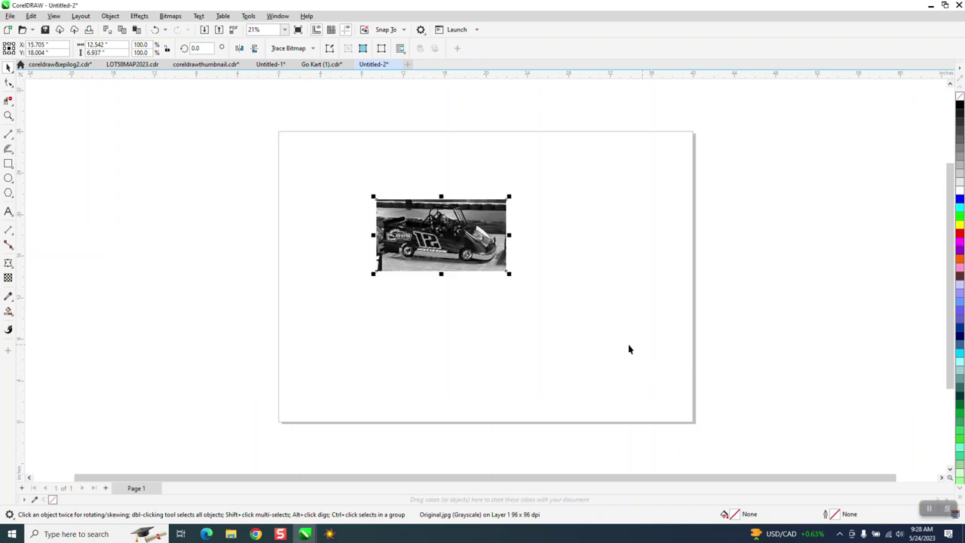
# Switch to PhotoGrav and load gokartV.jpg (3762 × 2081 px, 300 dpi) from Pictures
pyautogui.click(330, 535)
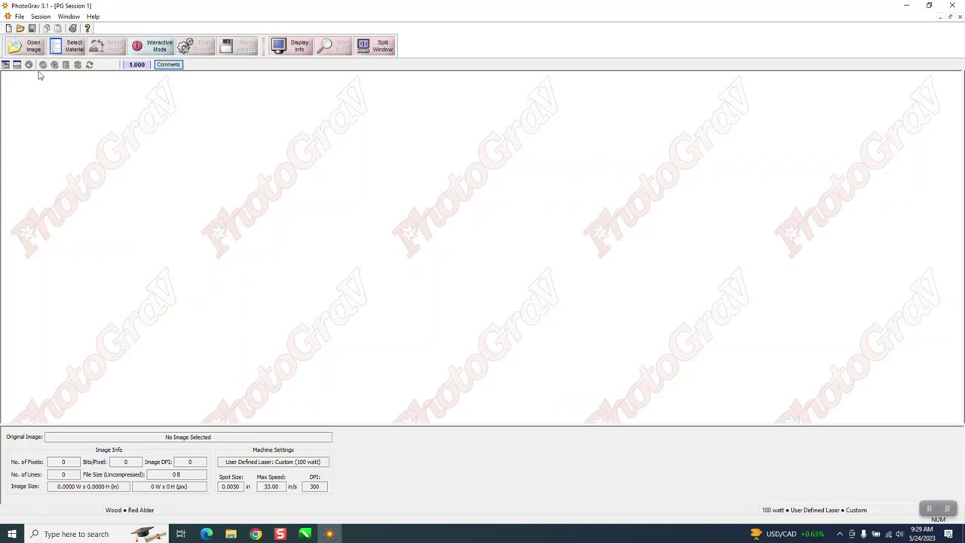
pyautogui.click(34, 47)
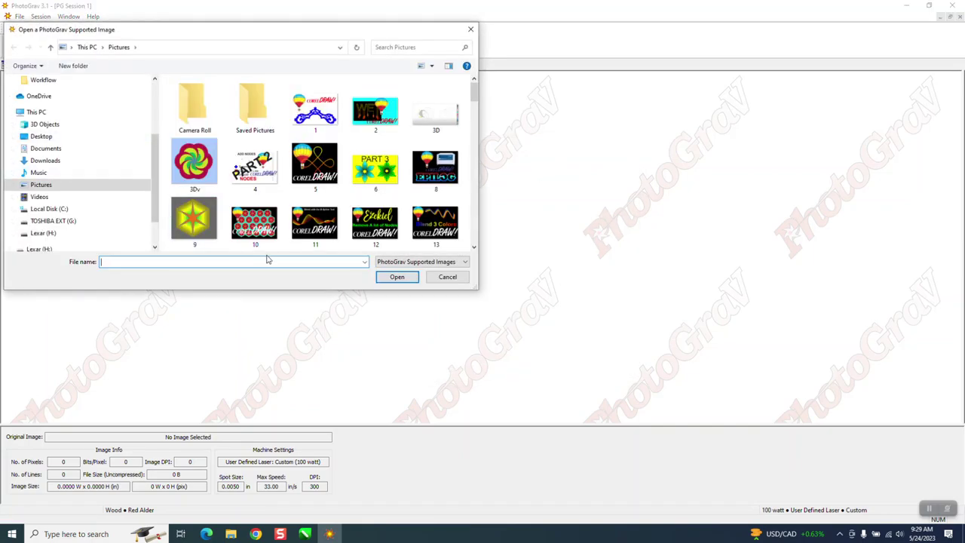
pyautogui.write('go')
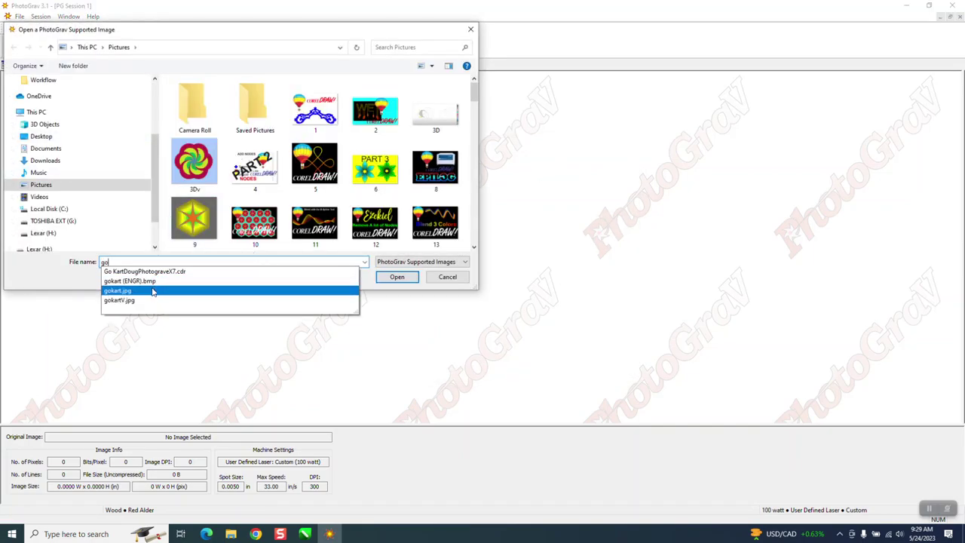
pyautogui.click(123, 300)
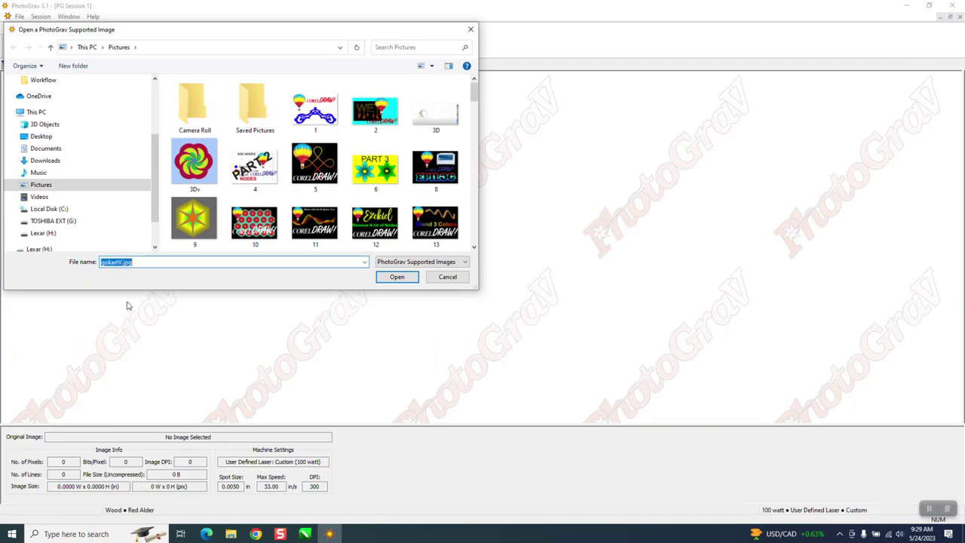
pyautogui.click(396, 278)
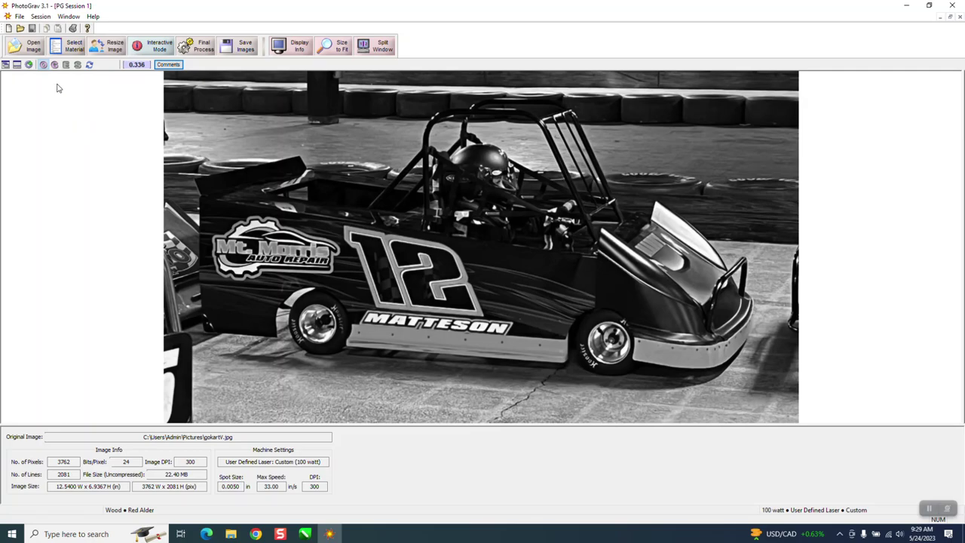
# Pick Stone – Black Granite in Select Material instead of Red Alder
pyautogui.click(73, 47)
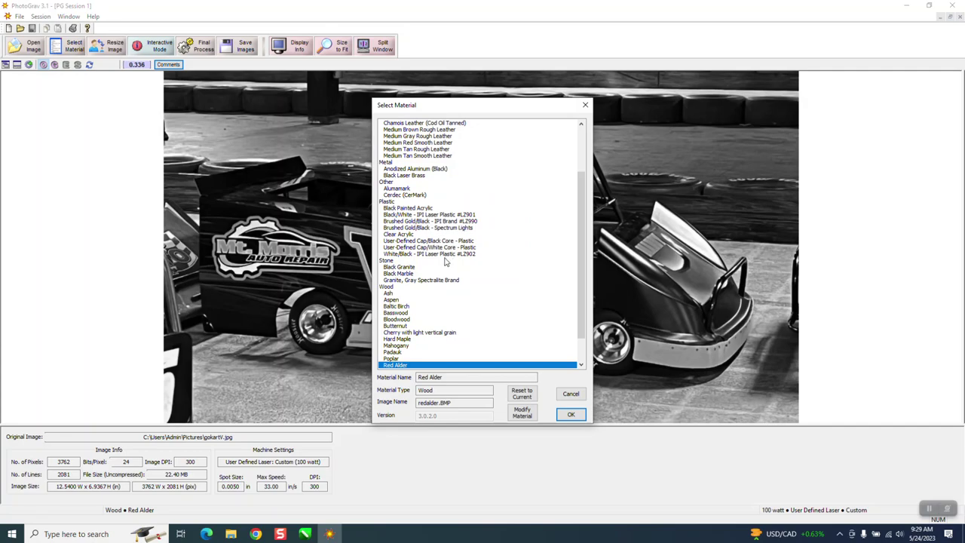
pyautogui.click(408, 269)
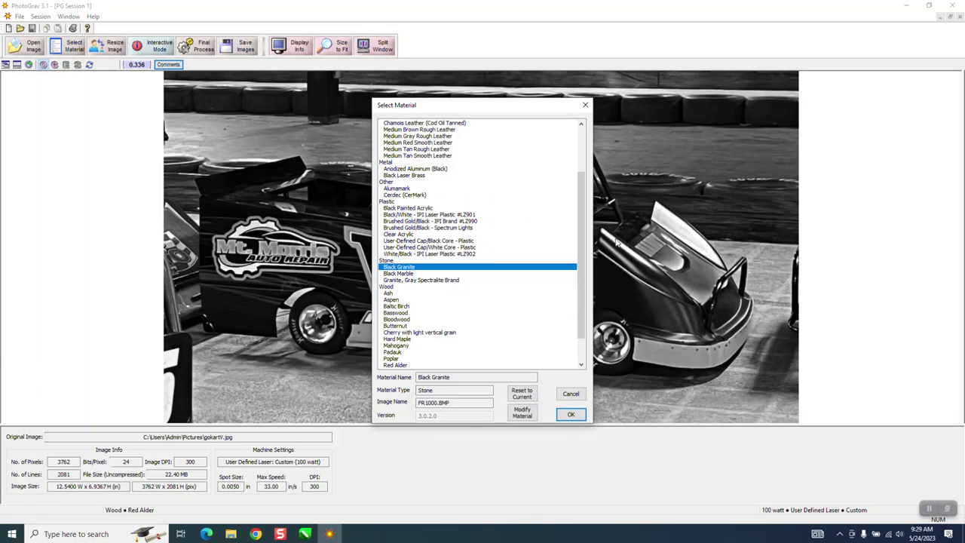
pyautogui.scroll(-1, 578, 257)
pyautogui.scroll(-1, 579, 261)
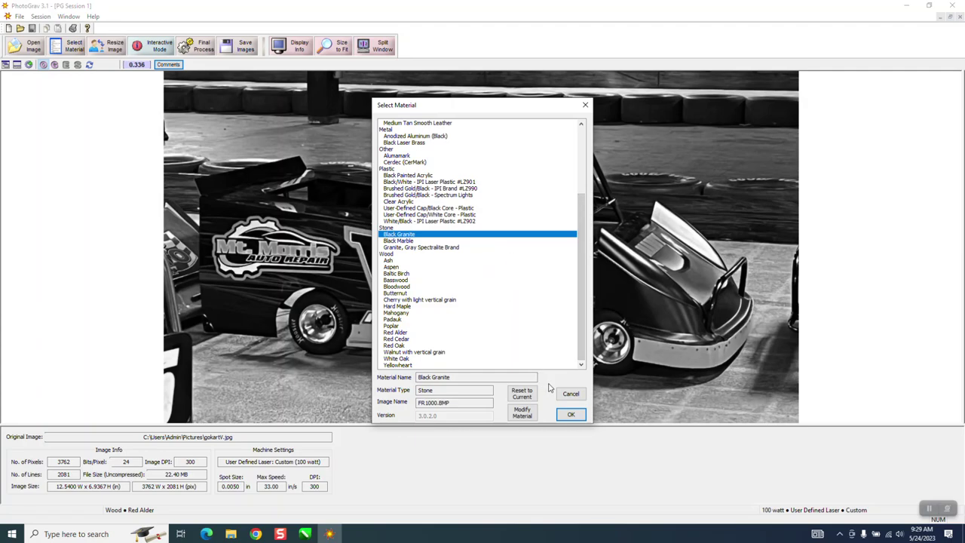
pyautogui.click(571, 416)
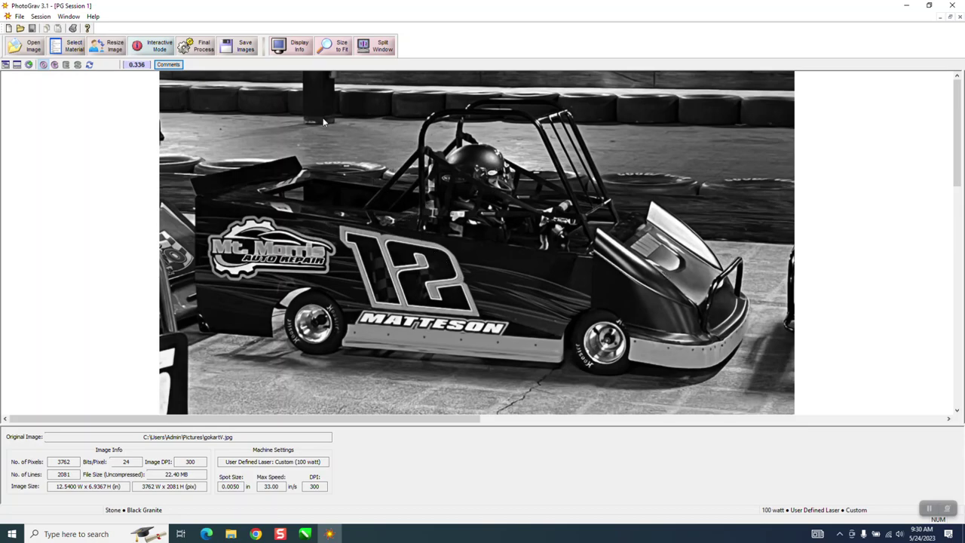
# Run Final Process, save only the Engraved image as gokartV (ENGR), and minimise PhotoGrav
pyautogui.click(202, 47)
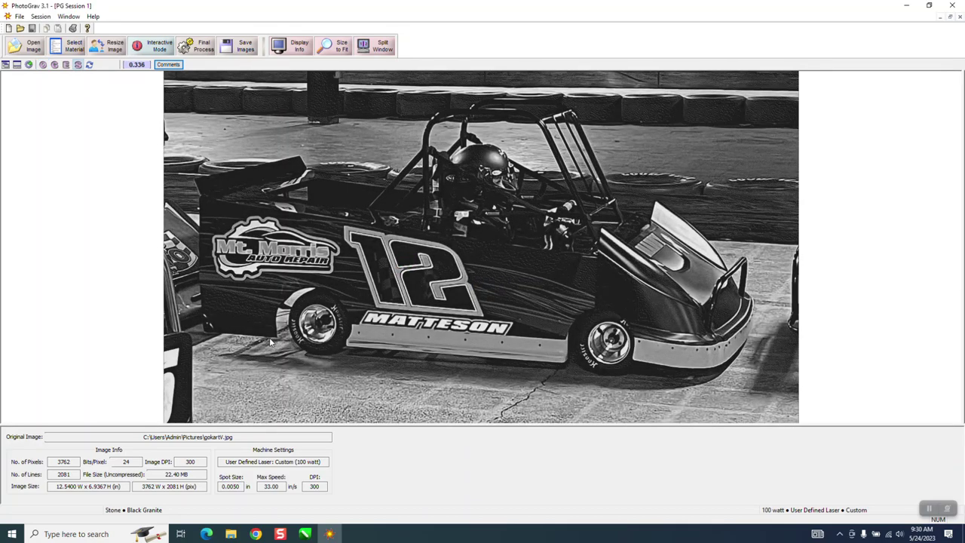
pyautogui.click(241, 47)
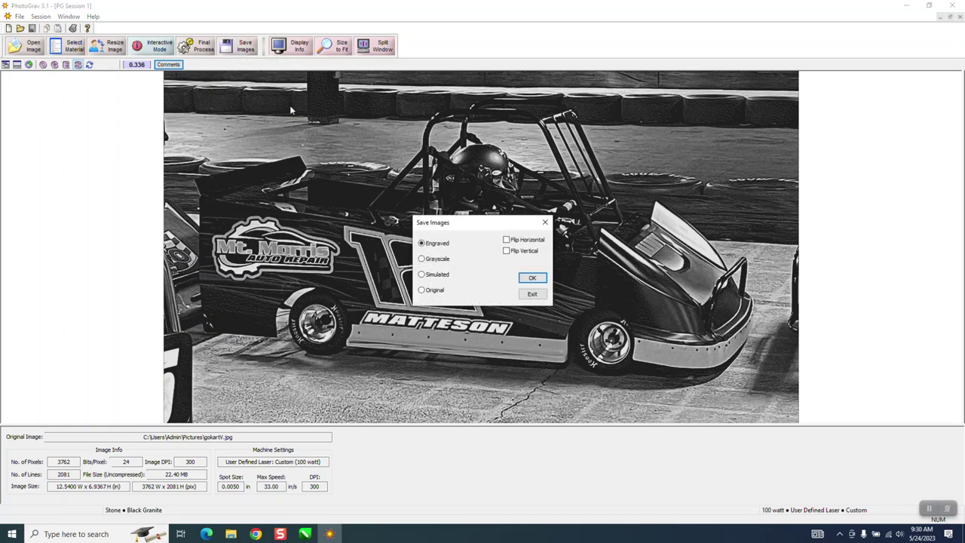
pyautogui.click(532, 278)
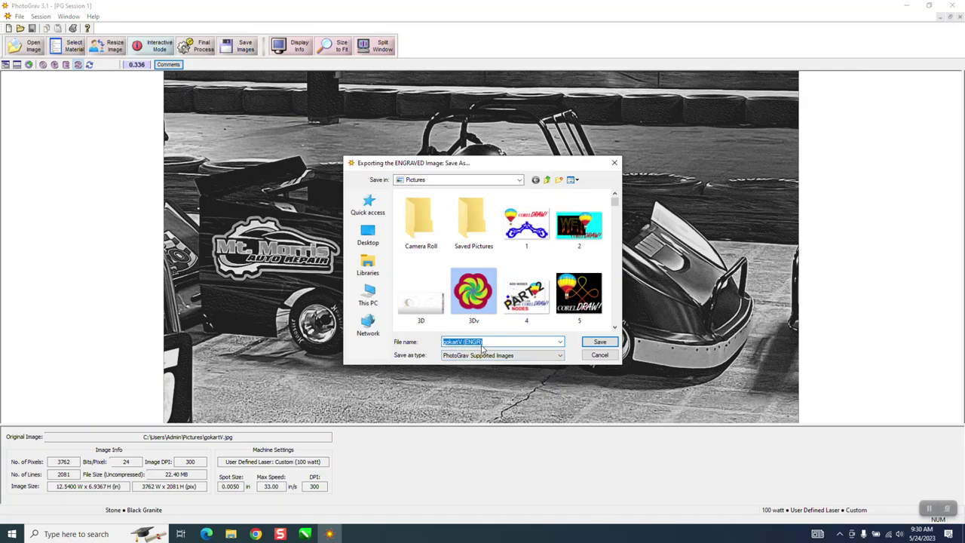
pyautogui.click(599, 344)
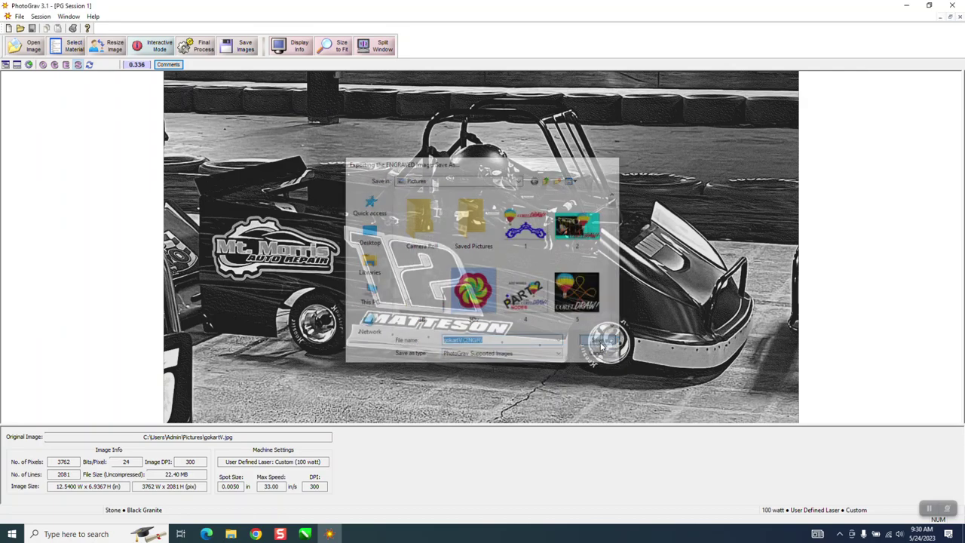
pyautogui.click(540, 284)
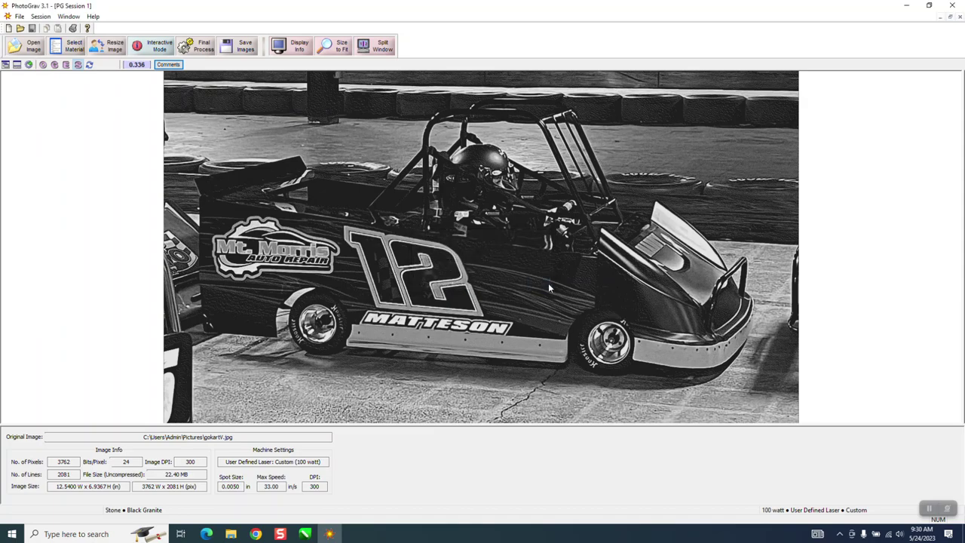
pyautogui.click(908, 6)
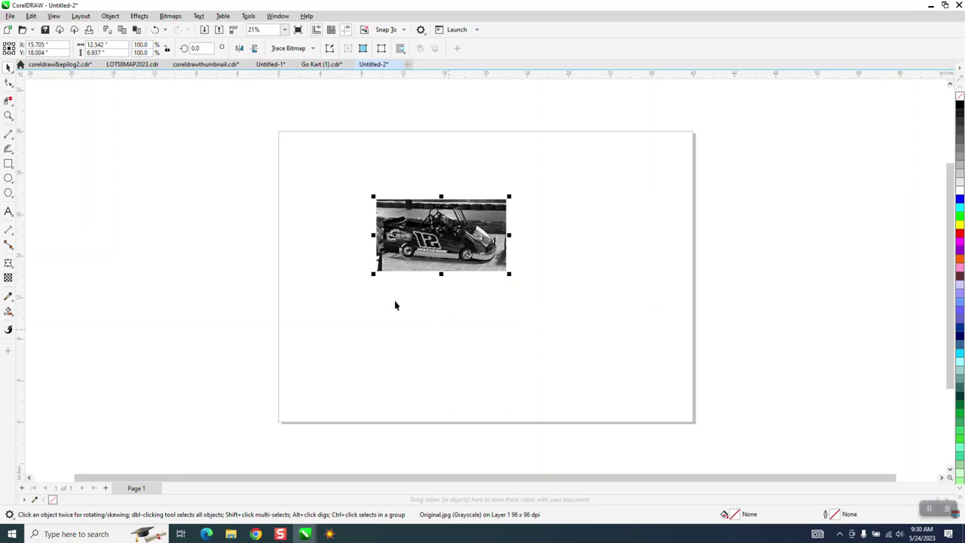
# Import gokartV (ENGR).bmp into Go Kart (1).cdr, placing it above the kart images
pyautogui.click(321, 64)
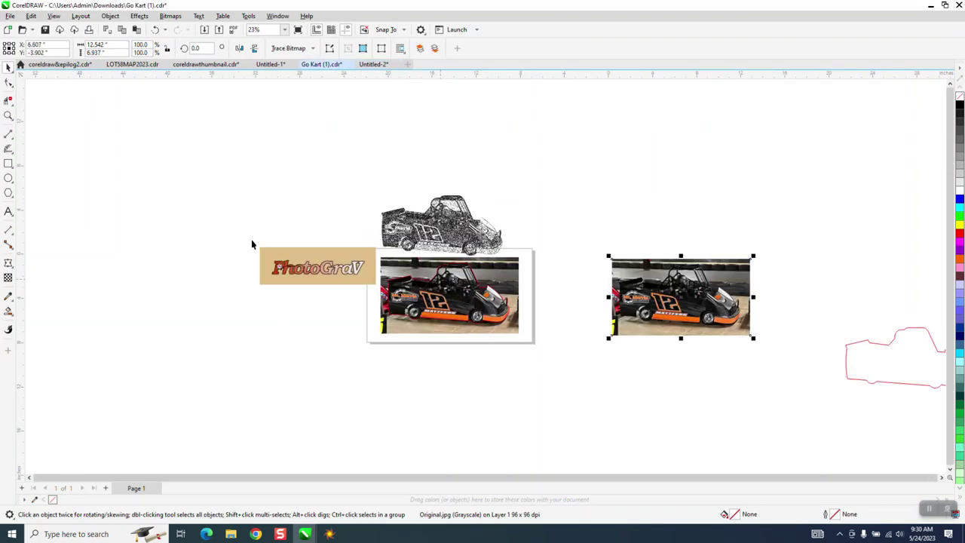
pyautogui.rightClick(166, 182)
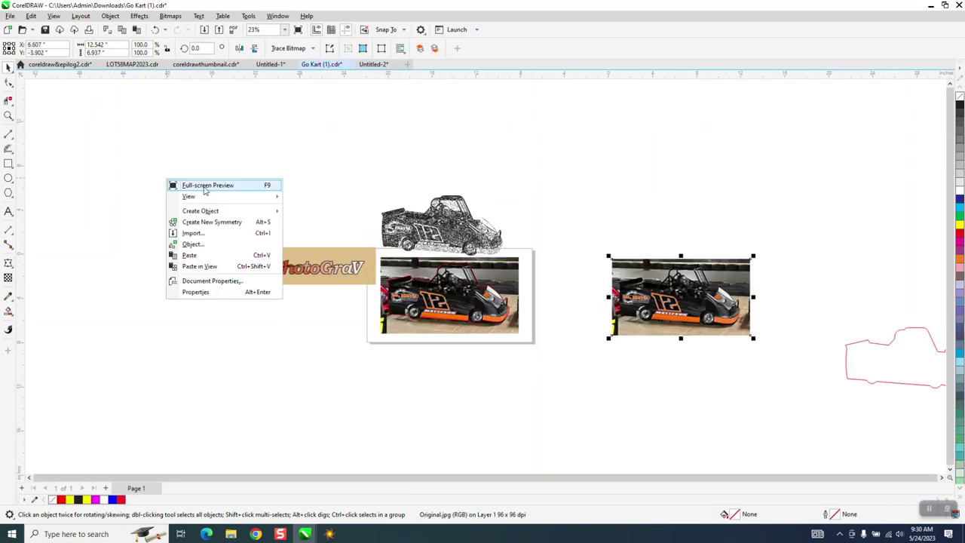
pyautogui.click(202, 234)
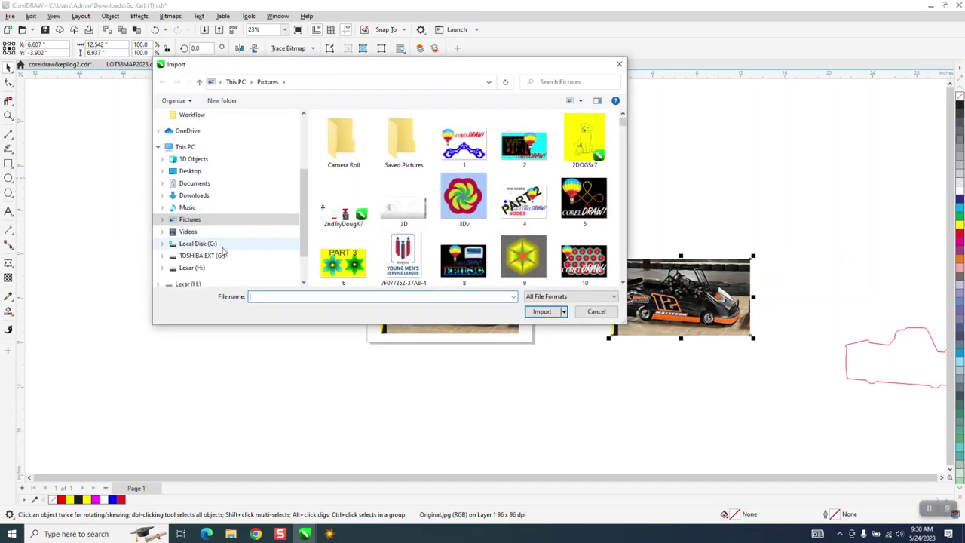
pyautogui.write('go')
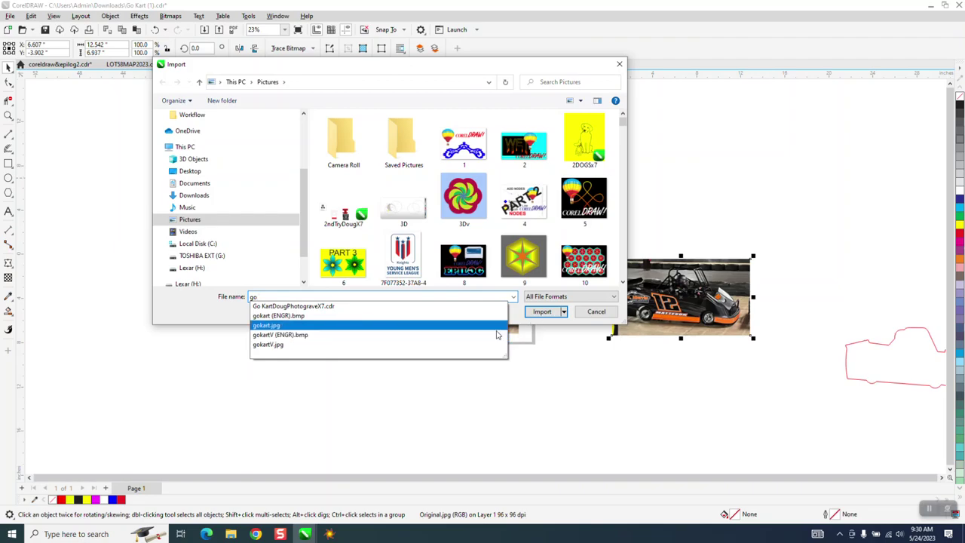
pyautogui.click(304, 334)
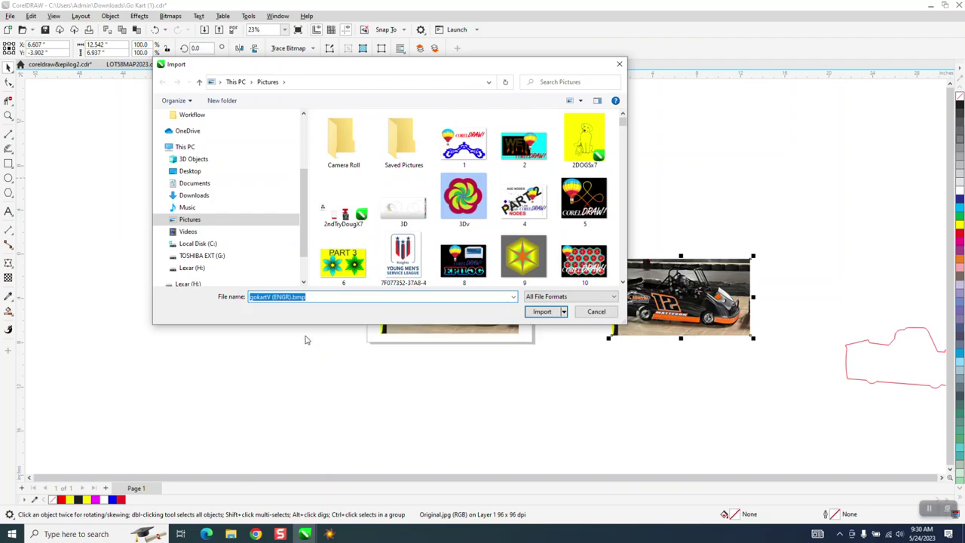
pyautogui.click(555, 312)
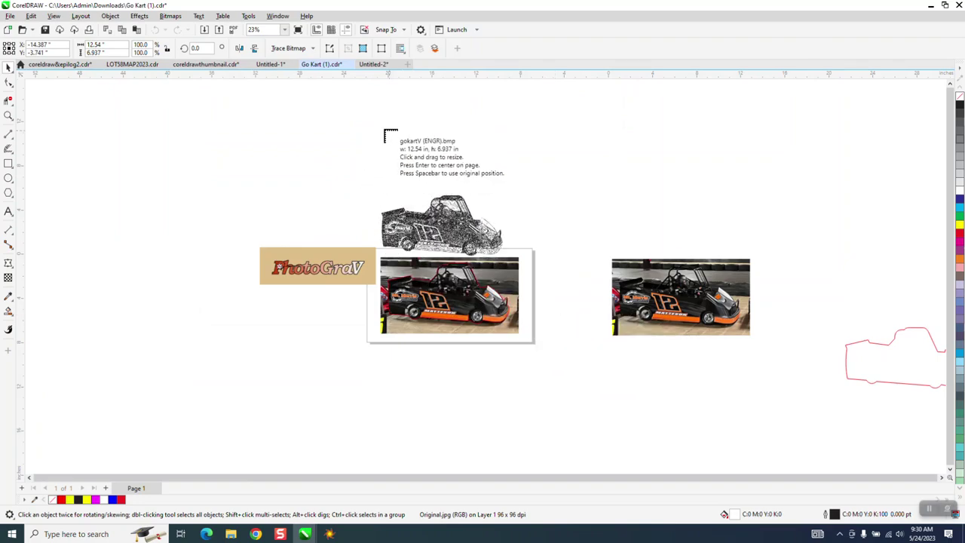
pyautogui.click(384, 130)
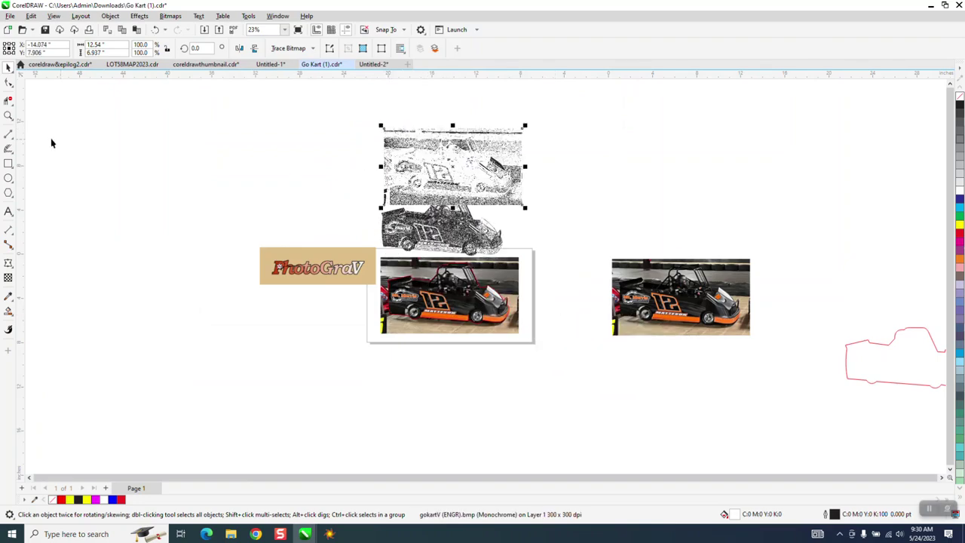
pyautogui.click(9, 115)
pyautogui.moveTo(351, 144); pyautogui.dragTo(592, 317)
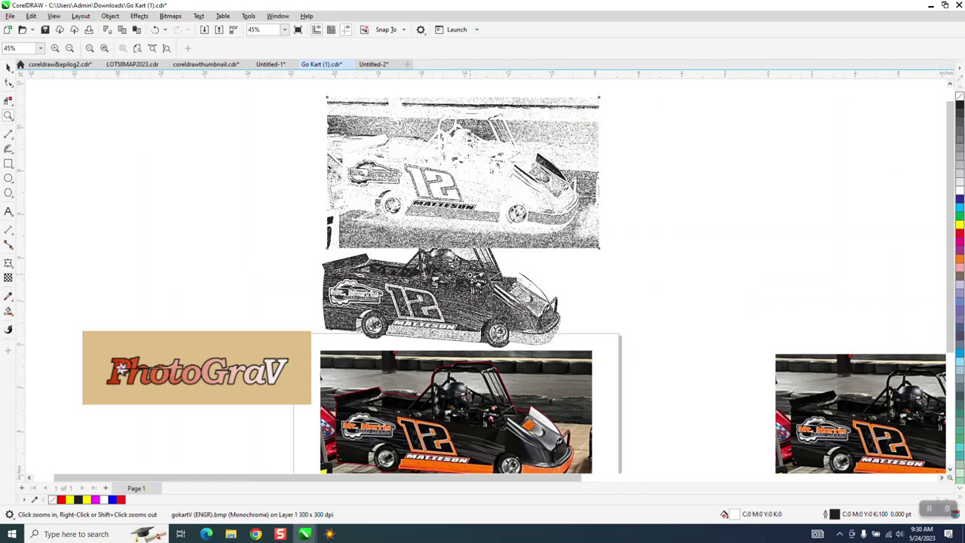
pyautogui.moveTo(469, 277); pyautogui.dragTo(572, 355)
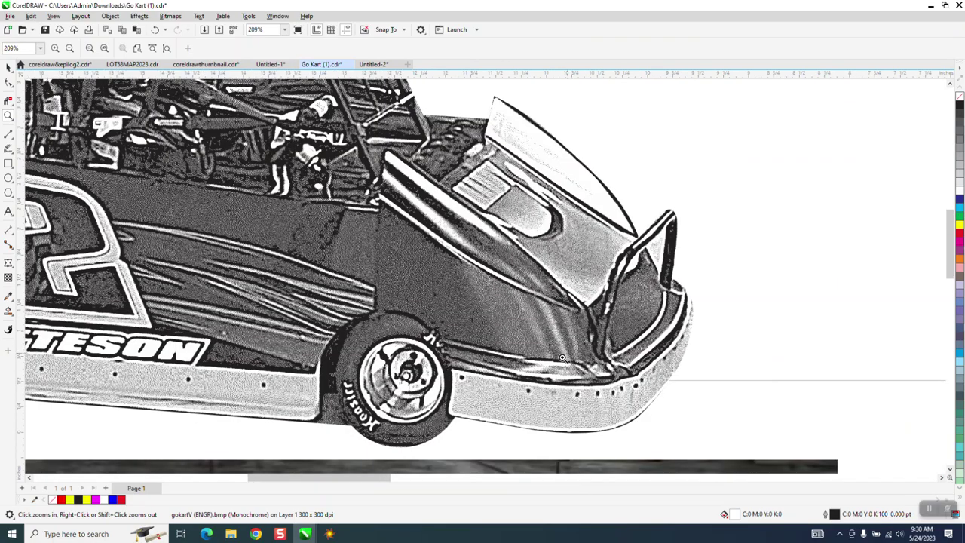
pyautogui.rightClick(557, 359)
pyautogui.moveTo(493, 149); pyautogui.dragTo(613, 226)
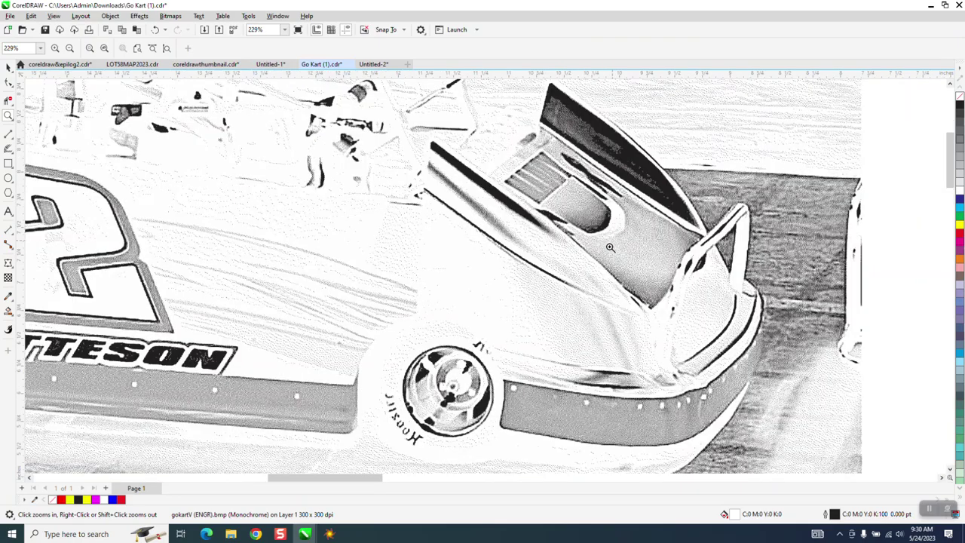
pyautogui.moveTo(489, 254); pyautogui.dragTo(596, 355)
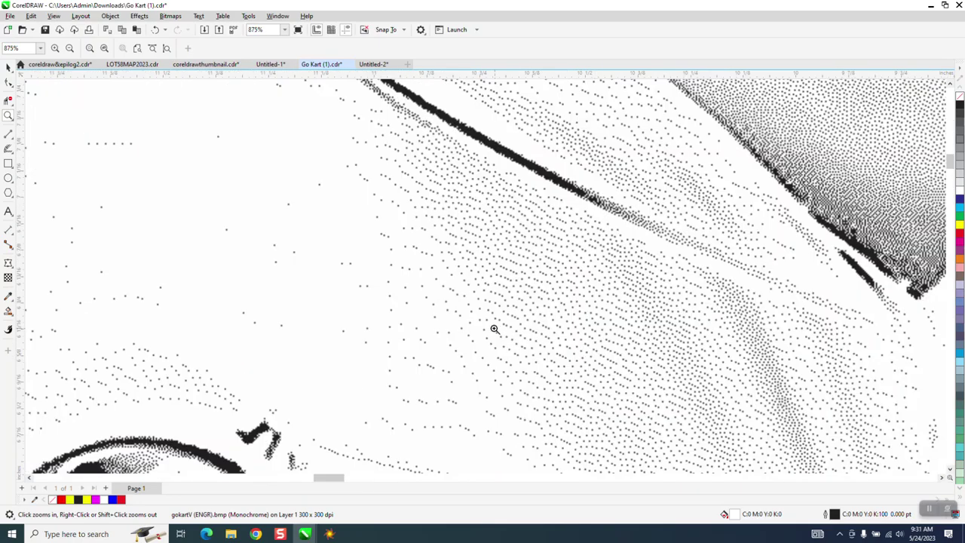
pyautogui.rightClick(446, 295)
pyautogui.rightClick(426, 271)
pyautogui.rightClick(323, 226)
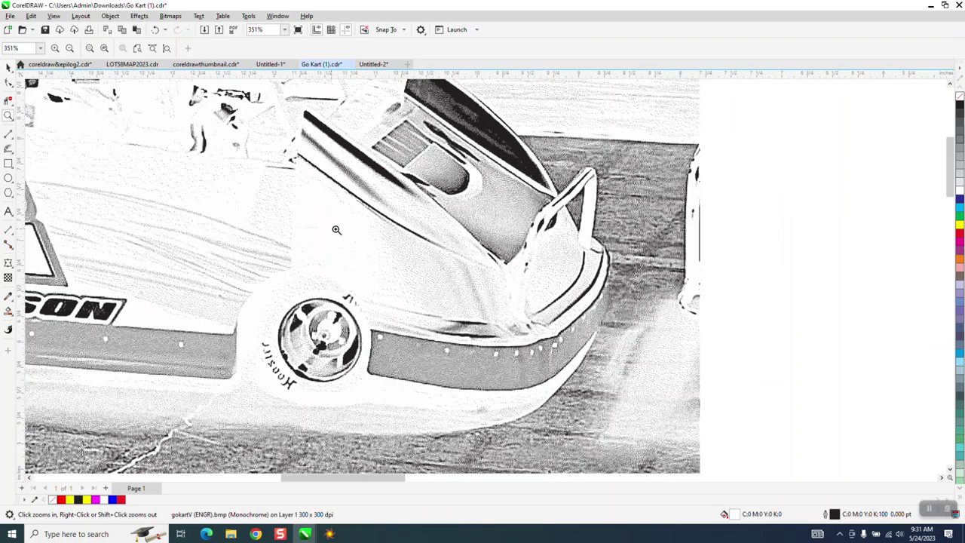
pyautogui.rightClick(369, 238)
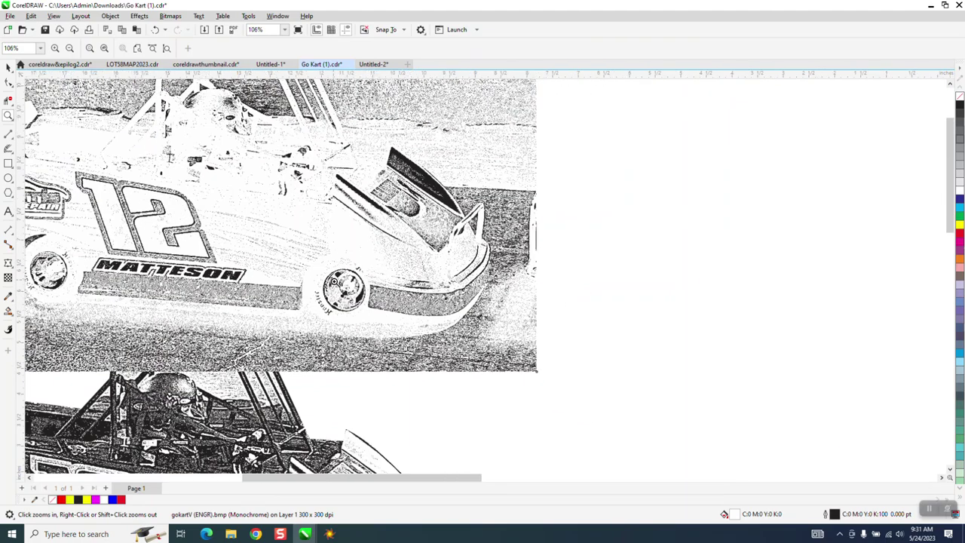
pyautogui.rightClick(371, 289)
pyautogui.rightClick(436, 295)
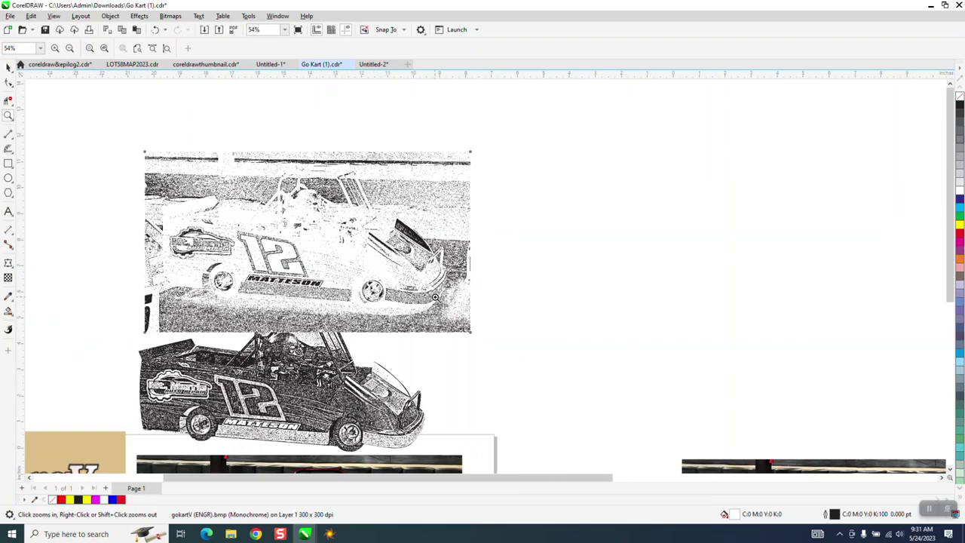
pyautogui.rightClick(435, 294)
pyautogui.rightClick(435, 294)
pyautogui.rightClick(435, 294)
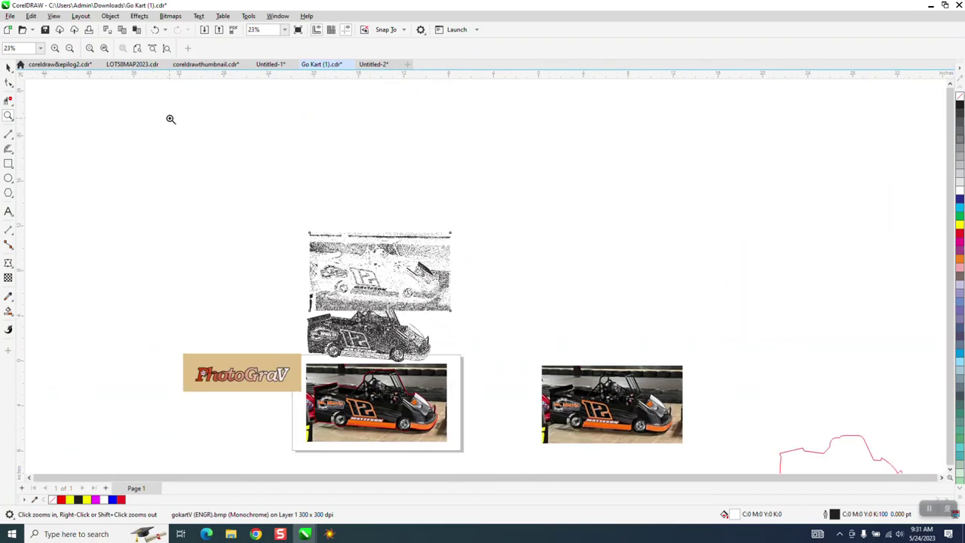
pyautogui.click(9, 68)
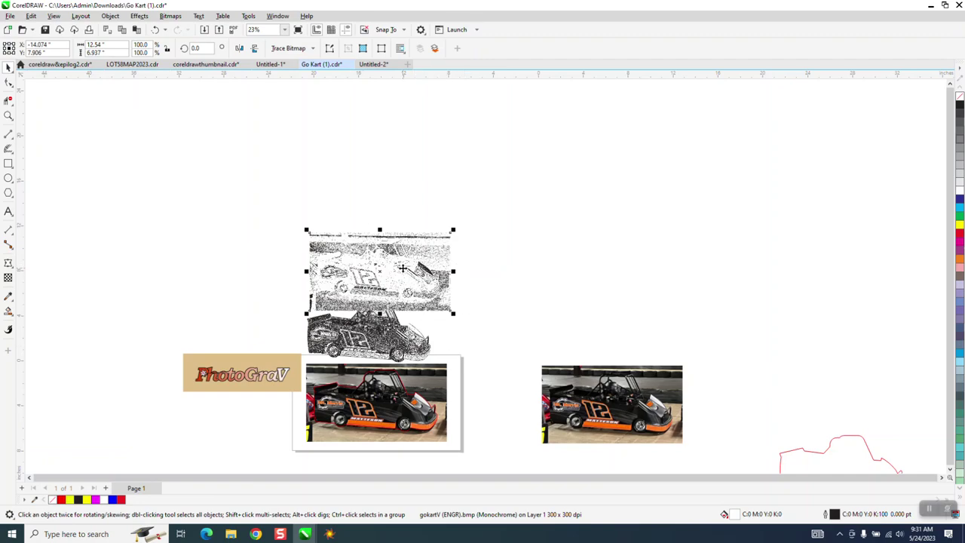
# Move the colour photo aside and position the engraved bitmap over the red kart outline
pyautogui.click(441, 397)
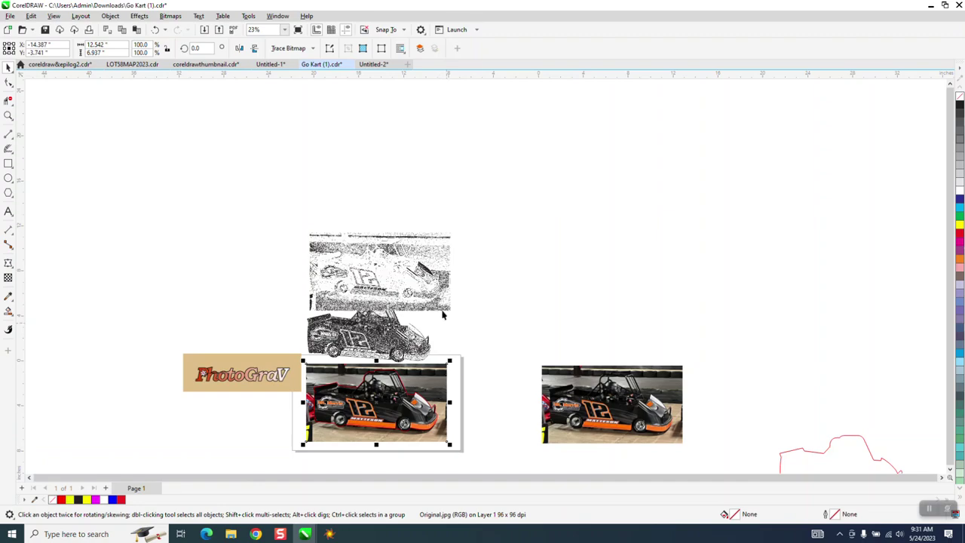
pyautogui.moveTo(441, 372); pyautogui.dragTo(622, 276)
pyautogui.click(423, 285)
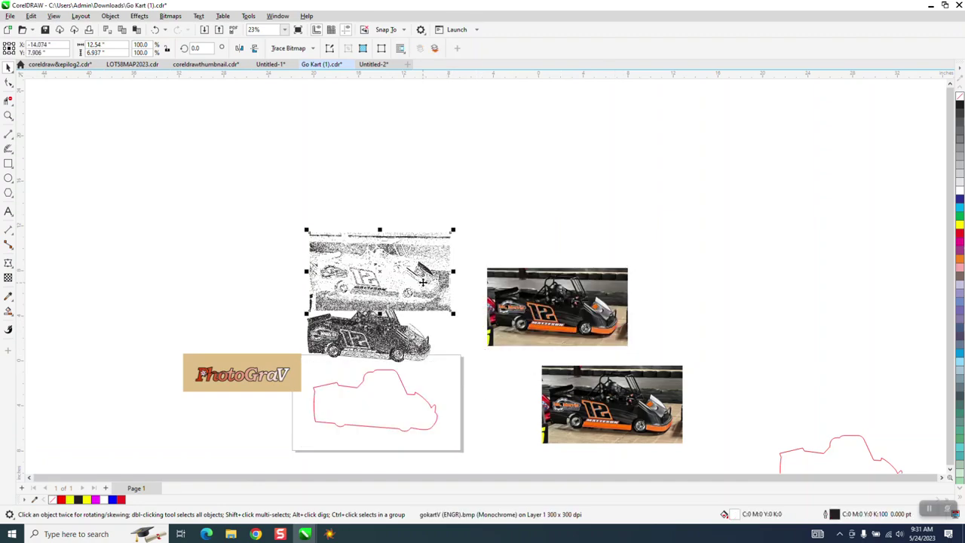
pyautogui.moveTo(421, 281); pyautogui.dragTo(418, 411)
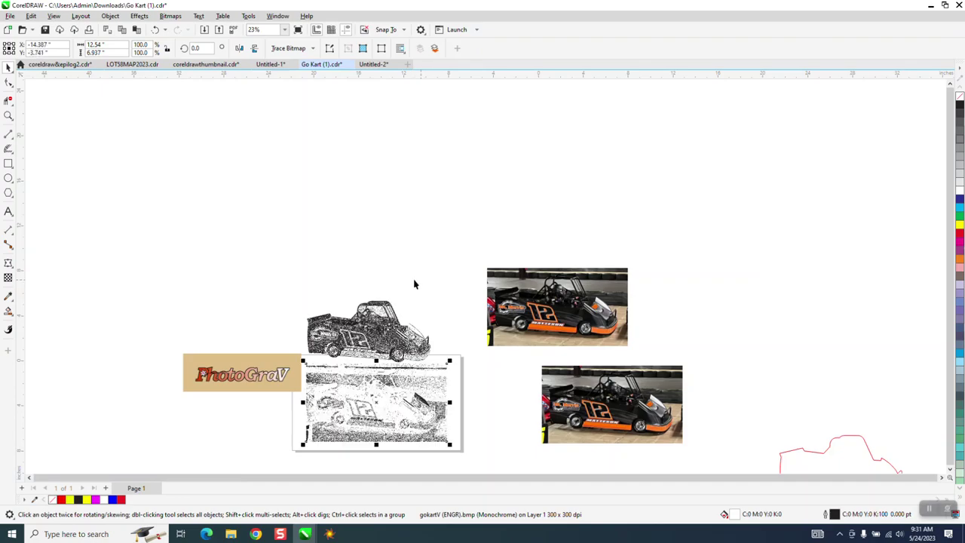
# Send the engraved bitmap To Back of Page beneath the red outline
pyautogui.click(8, 115)
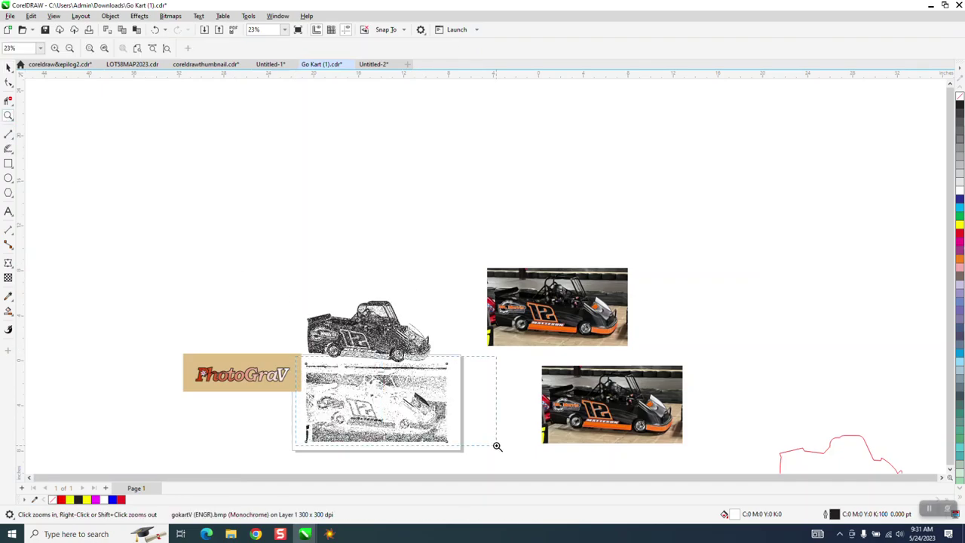
pyautogui.moveTo(497, 446); pyautogui.dragTo(500, 450)
pyautogui.click(9, 67)
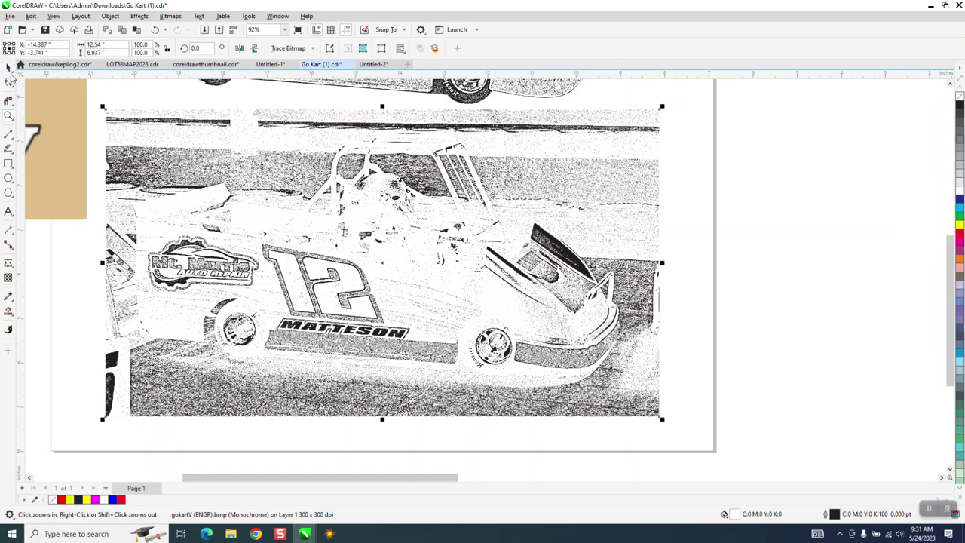
pyautogui.click(111, 16)
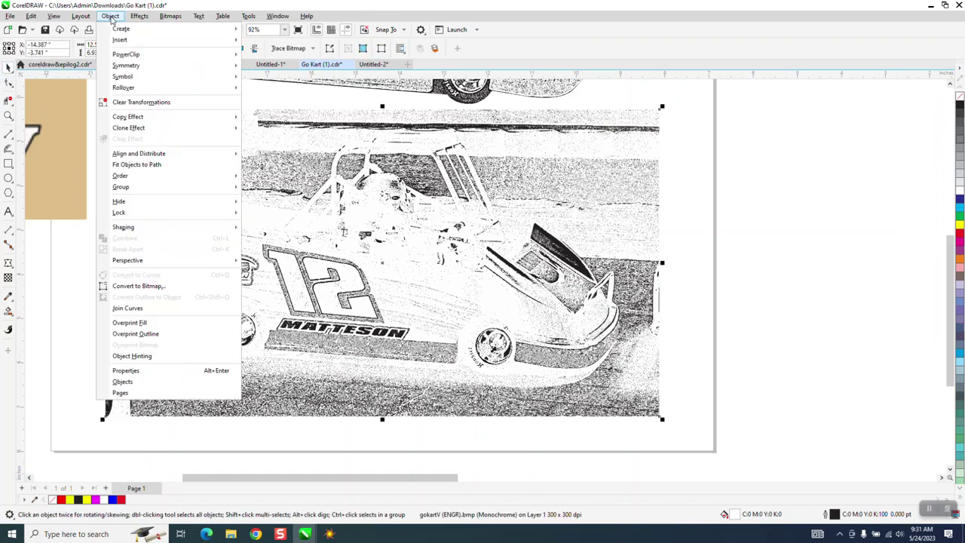
pyautogui.moveTo(142, 176)
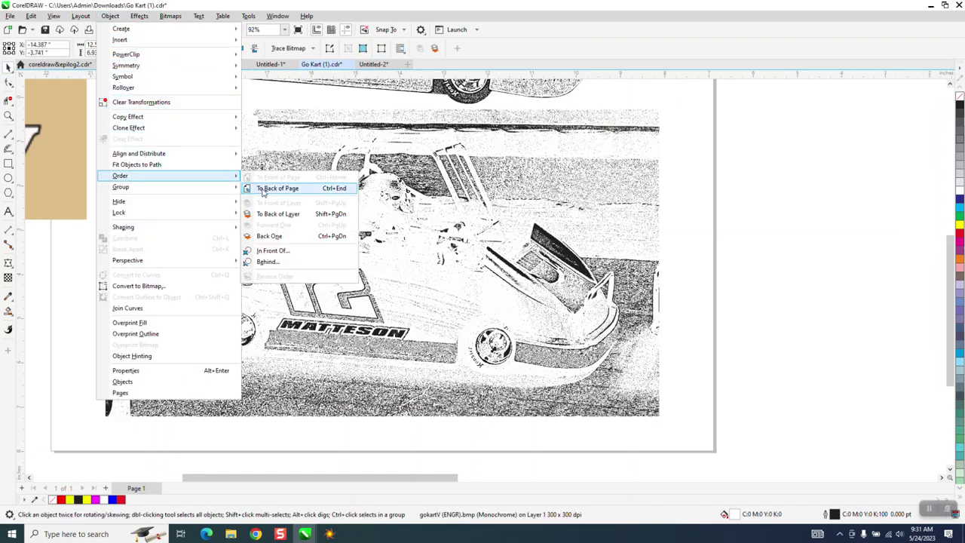
pyautogui.click(275, 189)
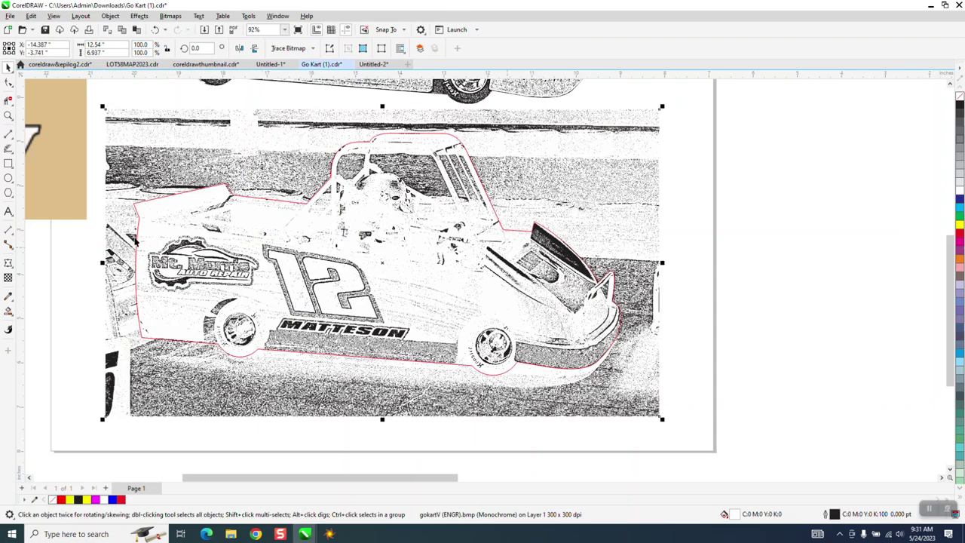
# Shift the logo and car bitmap aside, then Intersect the red outline with the engraved bitmap
pyautogui.scroll(-2, 589, 370)
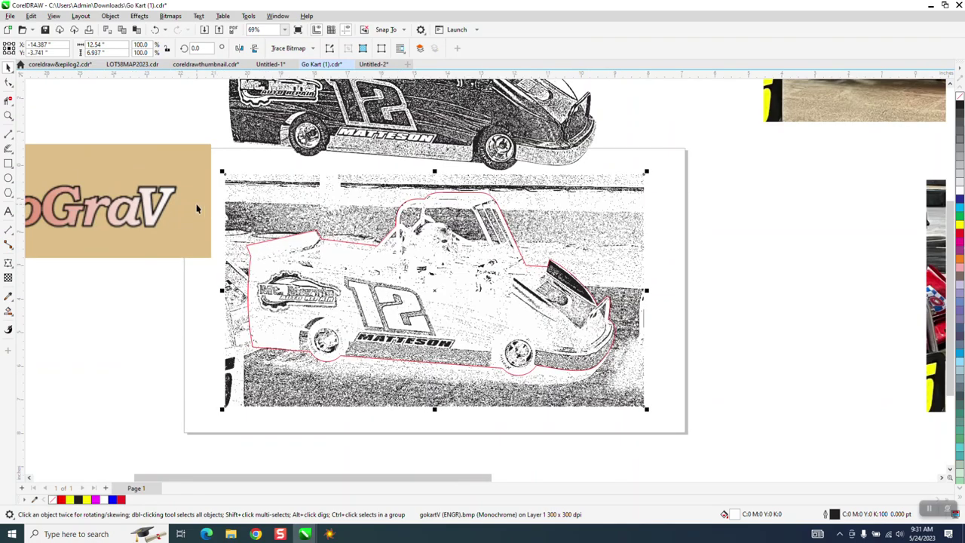
pyautogui.moveTo(196, 209); pyautogui.dragTo(139, 210)
pyautogui.moveTo(226, 165); pyautogui.dragTo(710, 464)
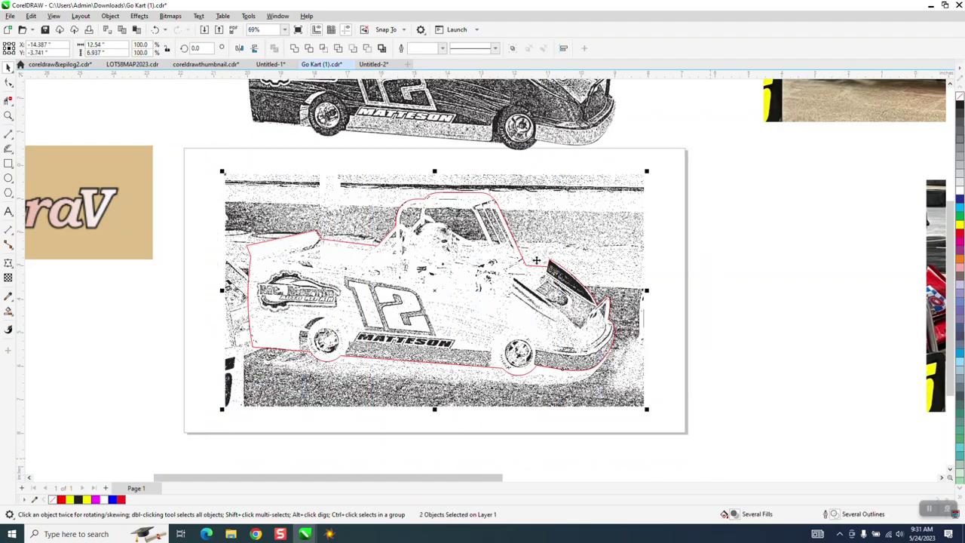
pyautogui.click(324, 49)
# Duplicate the engraved cut-out car below the original, reverting a stray move
pyautogui.scroll(-1, 267, 95)
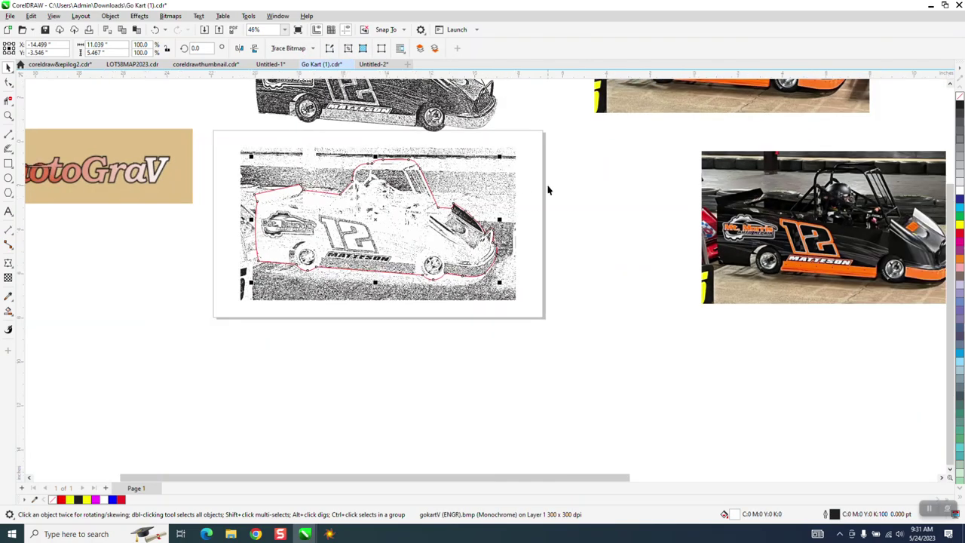
pyautogui.hotkey('ctrl', 'd')
pyautogui.scroll(-1, 681, 169)
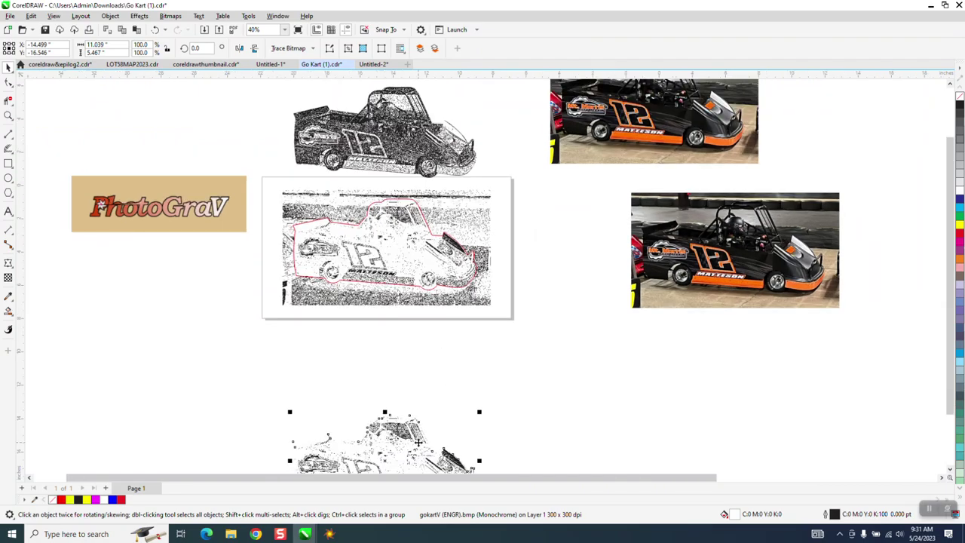
pyautogui.moveTo(413, 448); pyautogui.dragTo(383, 381)
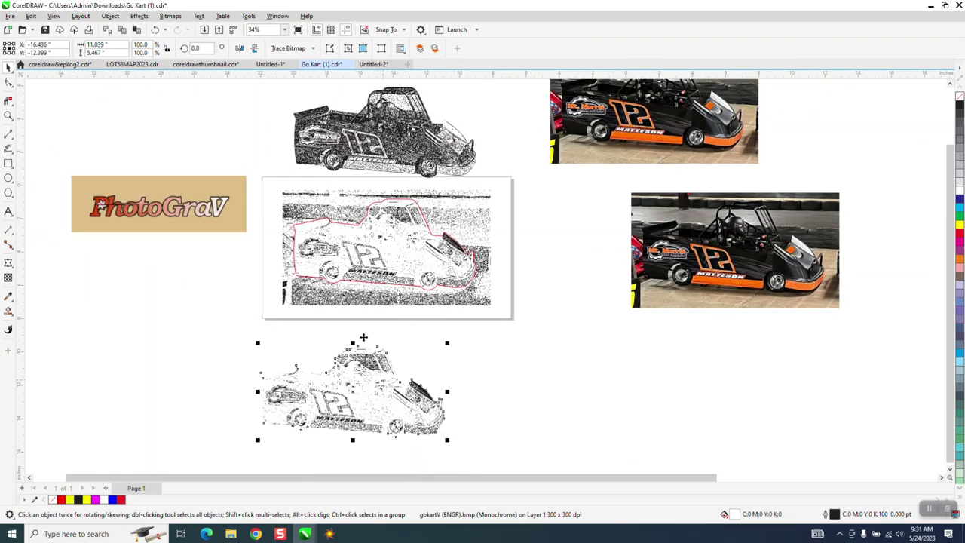
pyautogui.click(156, 31)
pyautogui.scroll(-1, 480, 254)
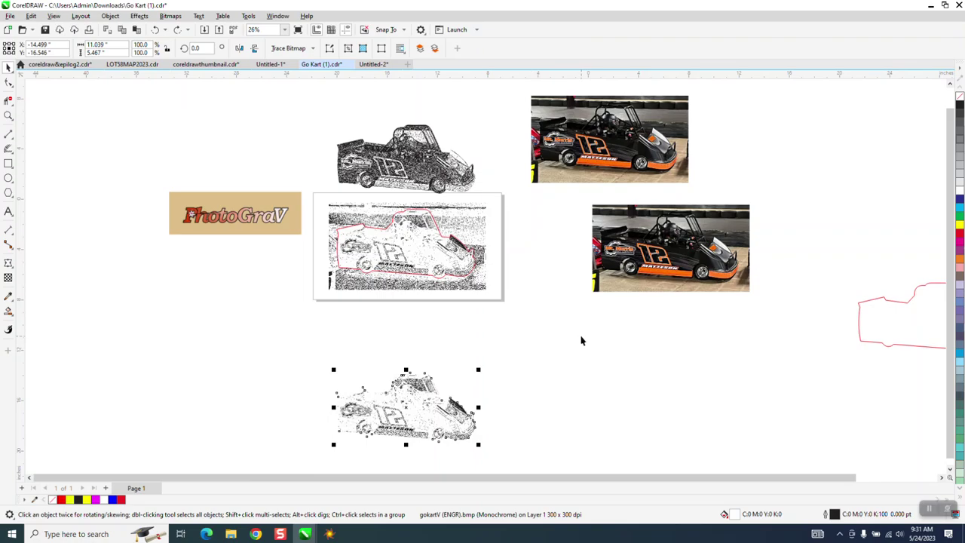
# Use undo and redo to keep the red kart outline over the on-page engraving
pyautogui.click(444, 239)
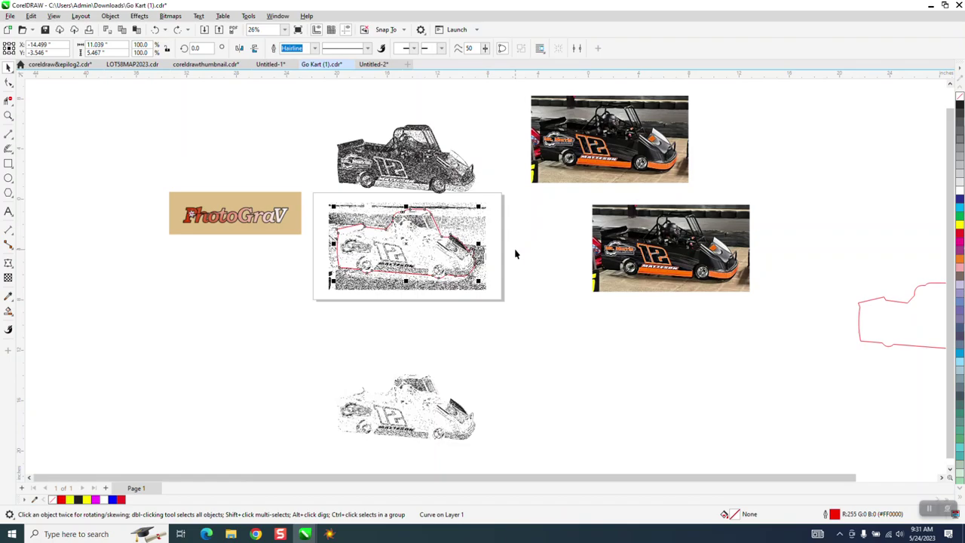
pyautogui.click(156, 31)
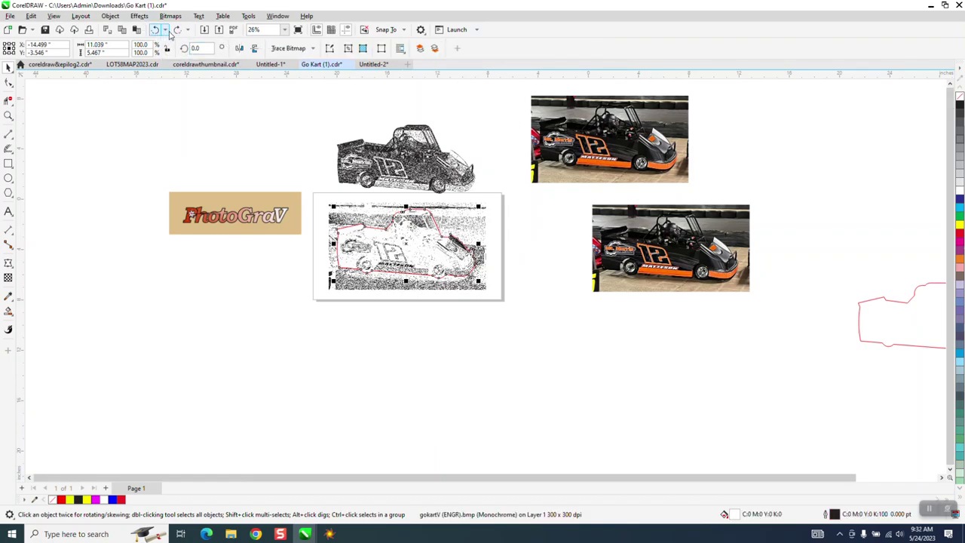
pyautogui.click(176, 29)
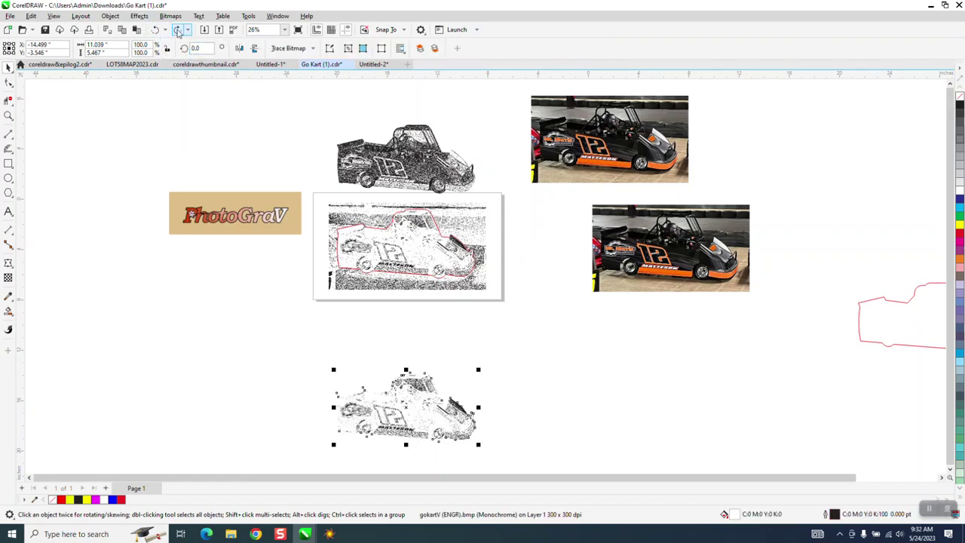
pyautogui.click(431, 216)
pyautogui.hotkey('ctrl', 'shift', 'z')
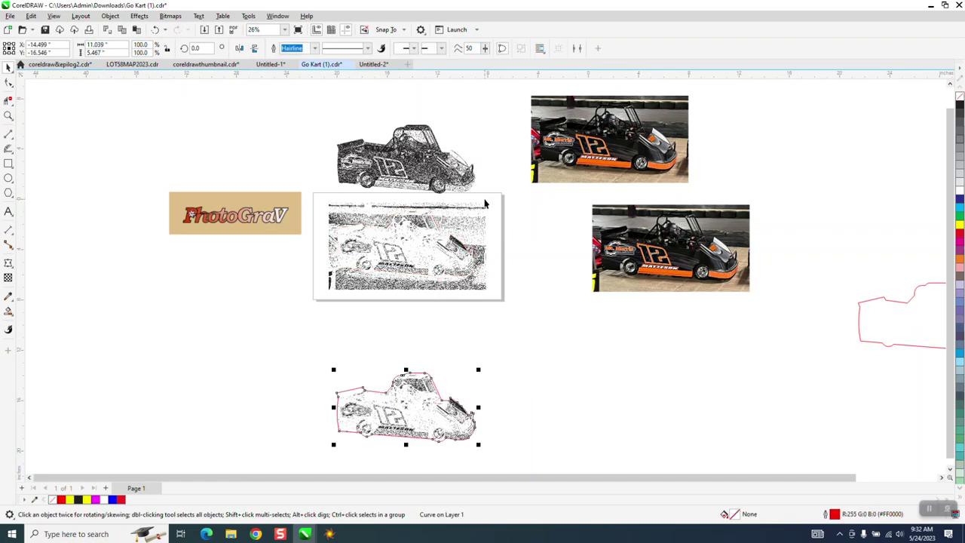
pyautogui.hotkey('ctrl', 'z')
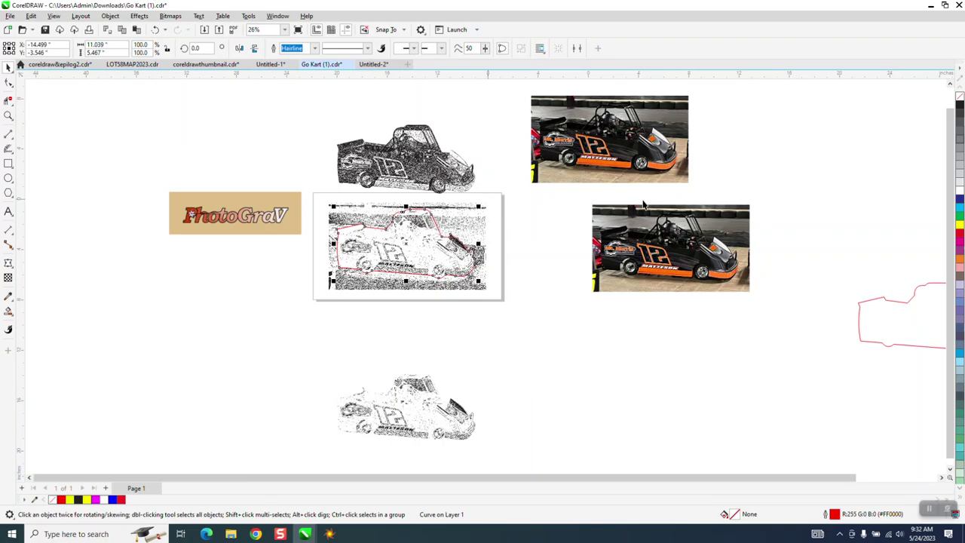
pyautogui.click(8, 115)
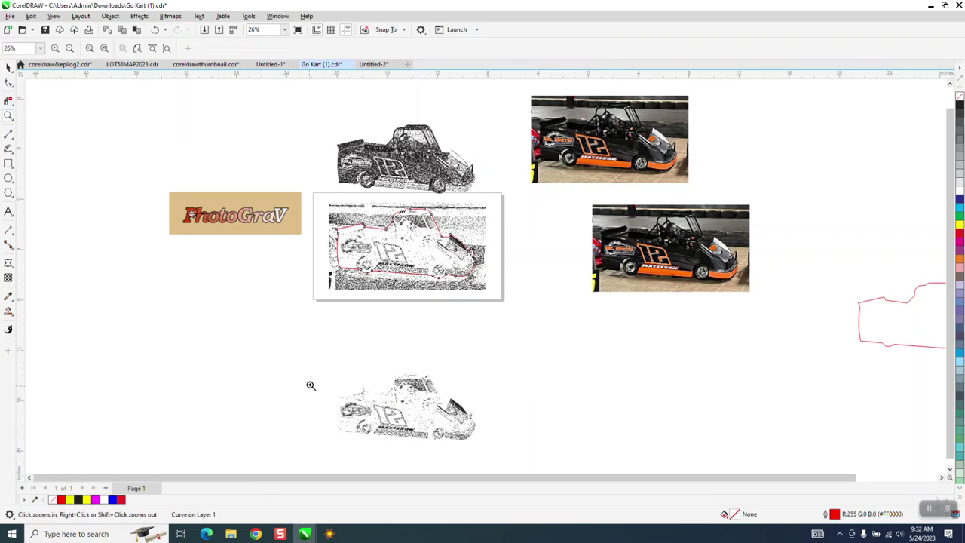
pyautogui.moveTo(314, 380); pyautogui.dragTo(502, 456)
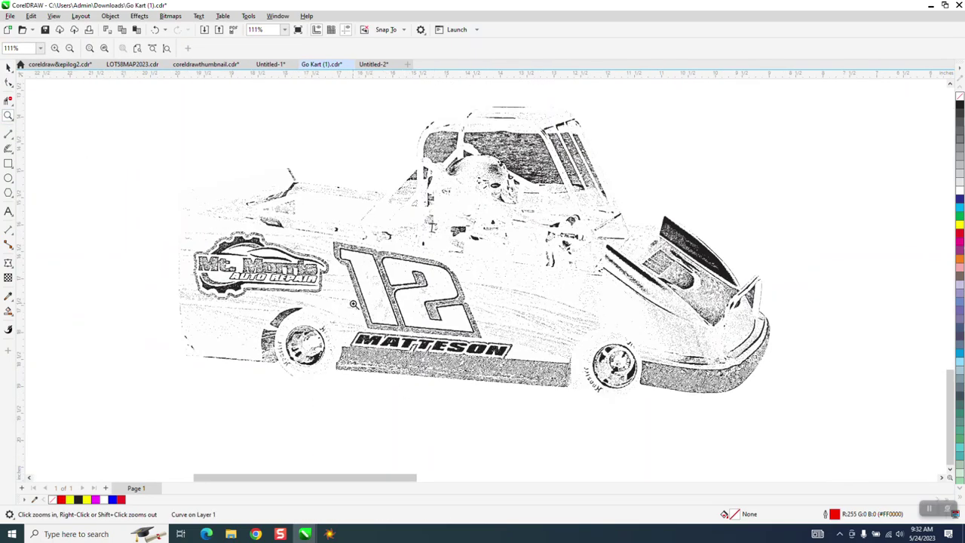
pyautogui.scroll(3, 376, 221)
pyautogui.scroll(-2, 318, 221)
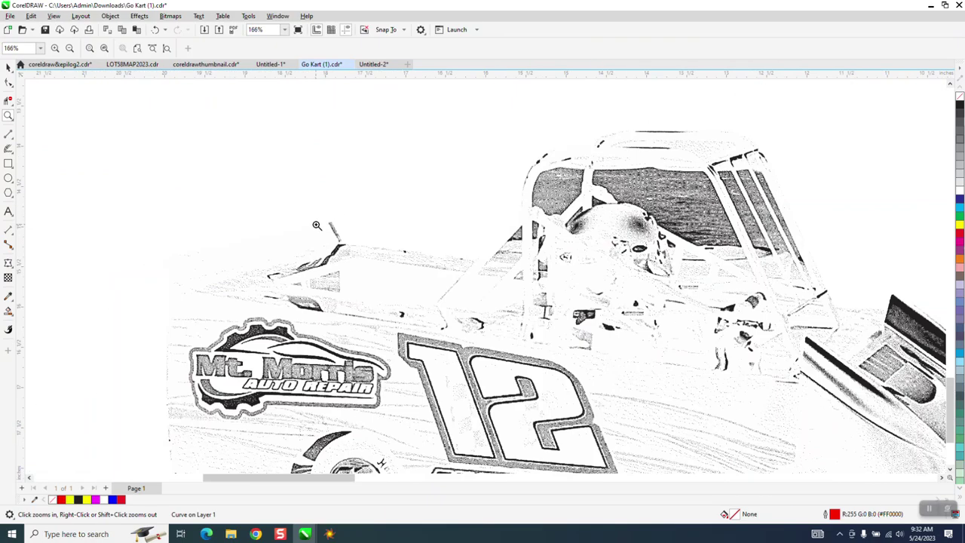
pyautogui.scroll(3, 709, 317)
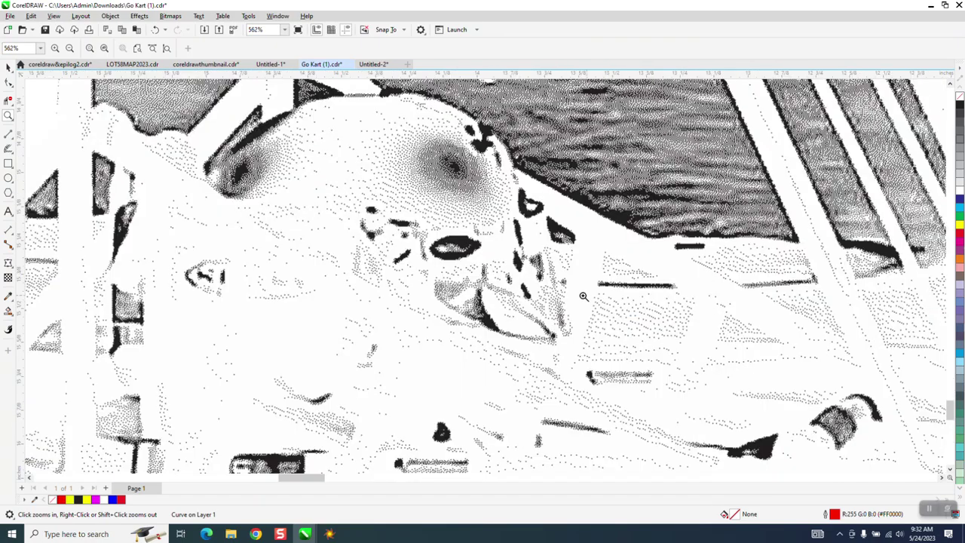
pyautogui.scroll(-5, 464, 276)
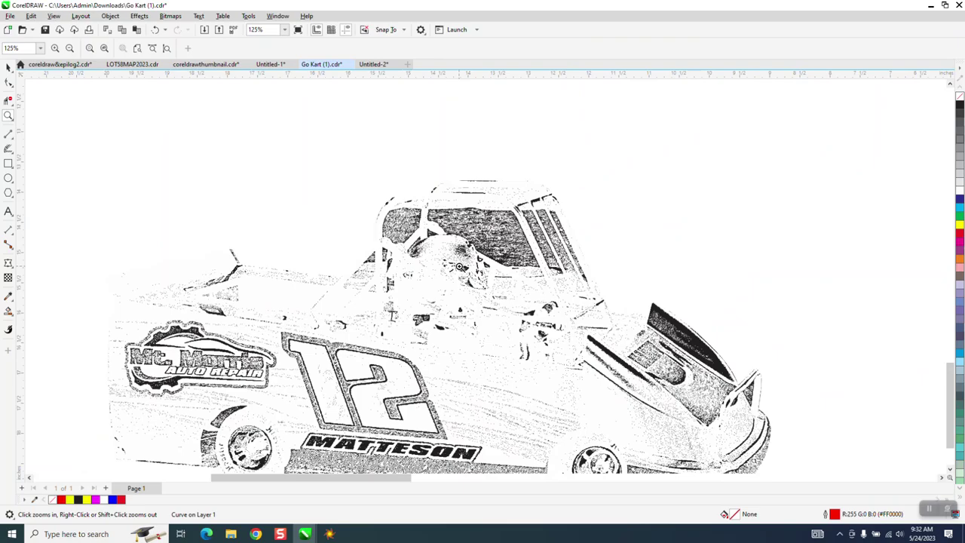
pyautogui.scroll(4, 399, 348)
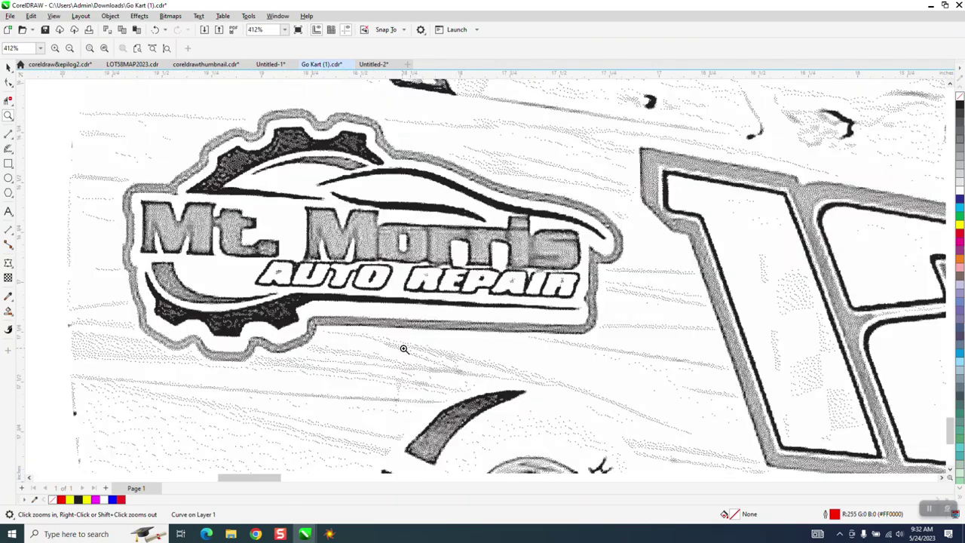
pyautogui.scroll(-4, 404, 348)
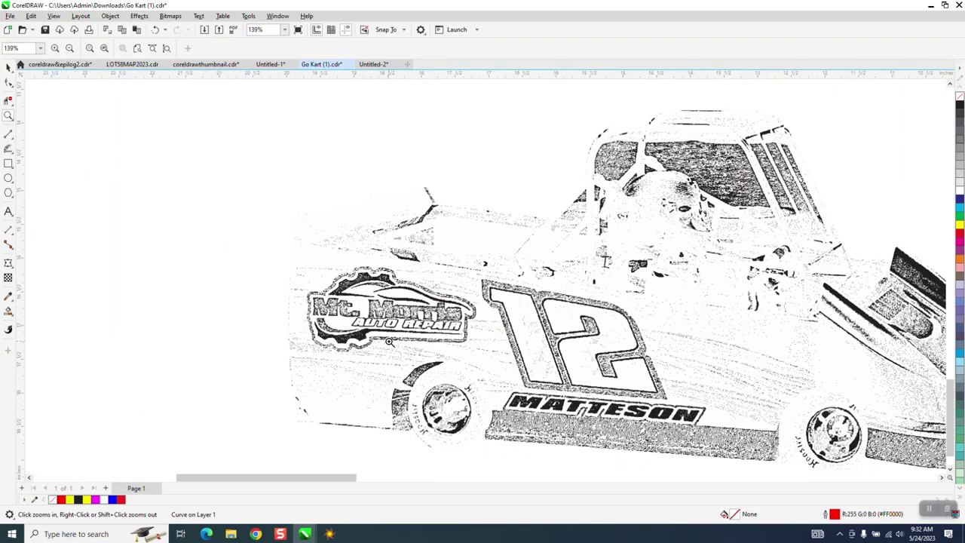
pyautogui.scroll(-2, 370, 339)
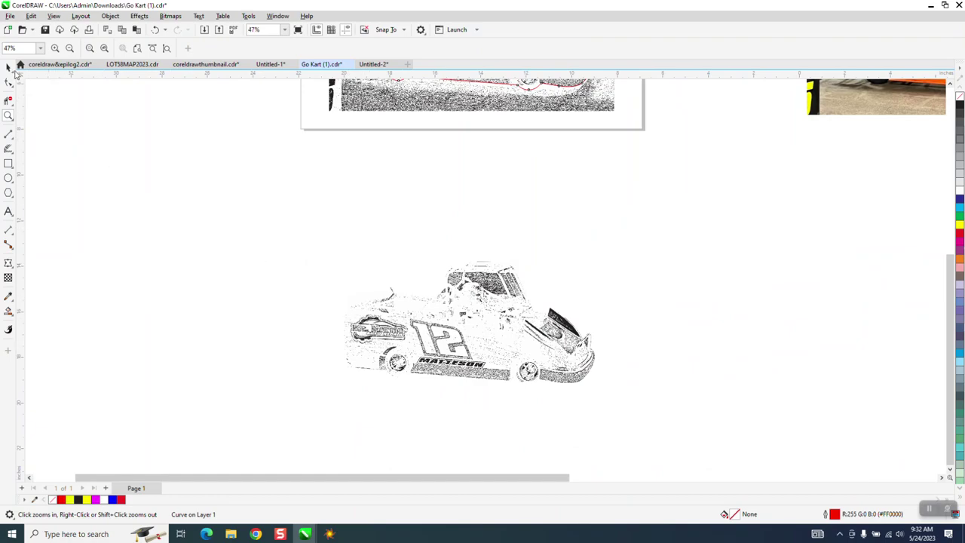
pyautogui.scroll(-1, 407, 322)
pyautogui.press('space')
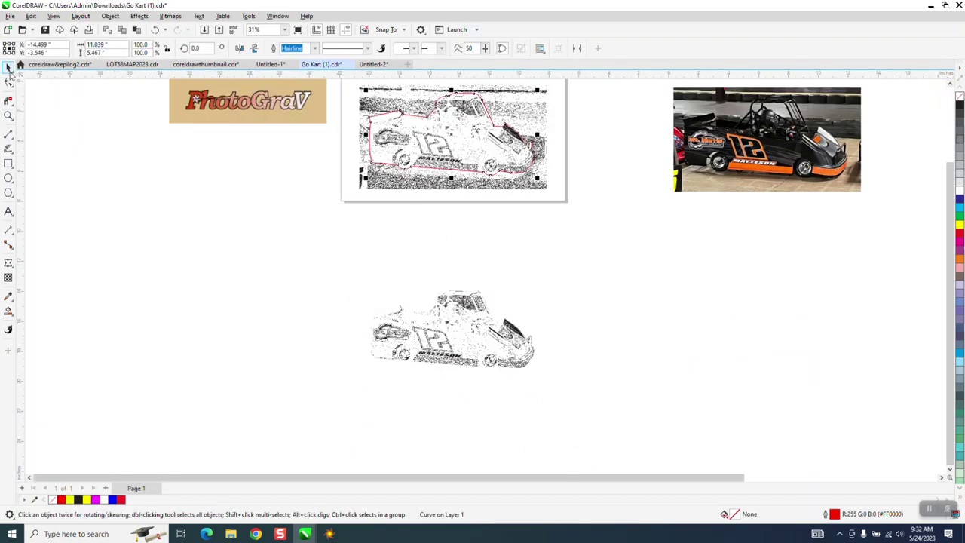
pyautogui.scroll(-1, 339, 251)
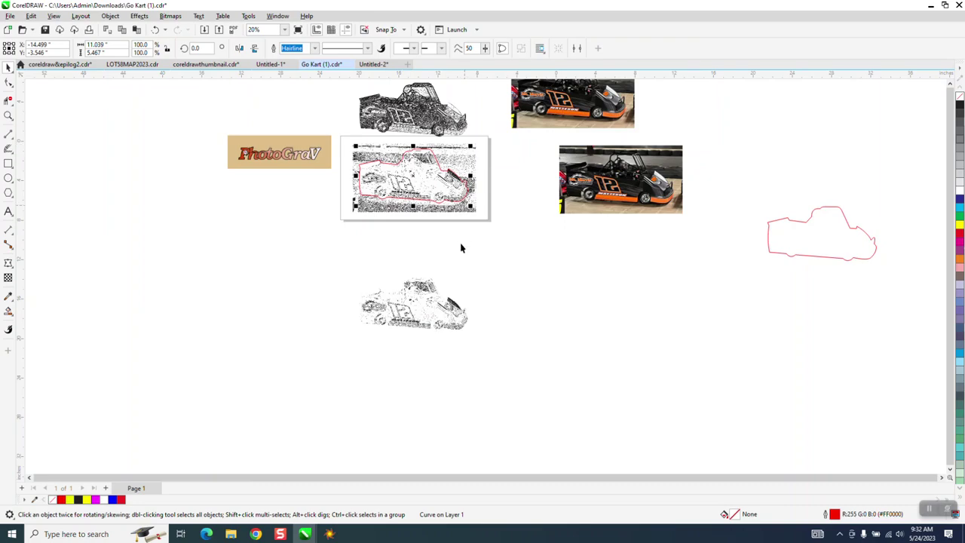
pyautogui.click(8, 115)
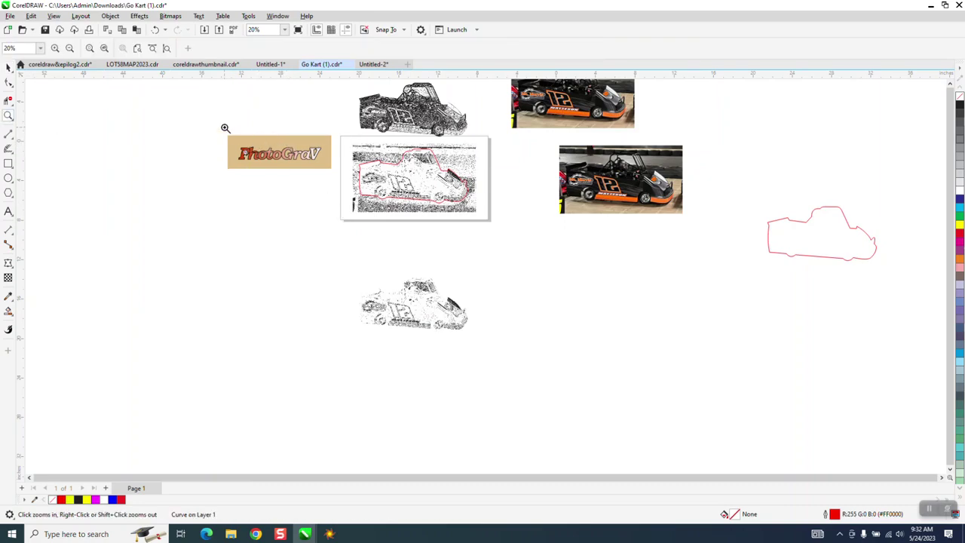
pyautogui.moveTo(225, 128); pyautogui.dragTo(354, 196)
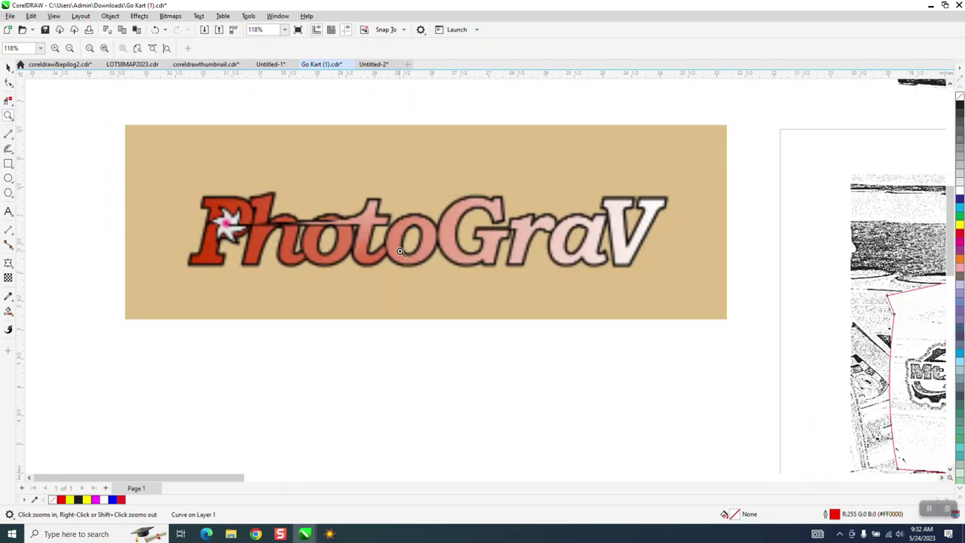
pyautogui.rightClick(299, 249)
pyautogui.rightClick(499, 244)
pyautogui.rightClick(499, 245)
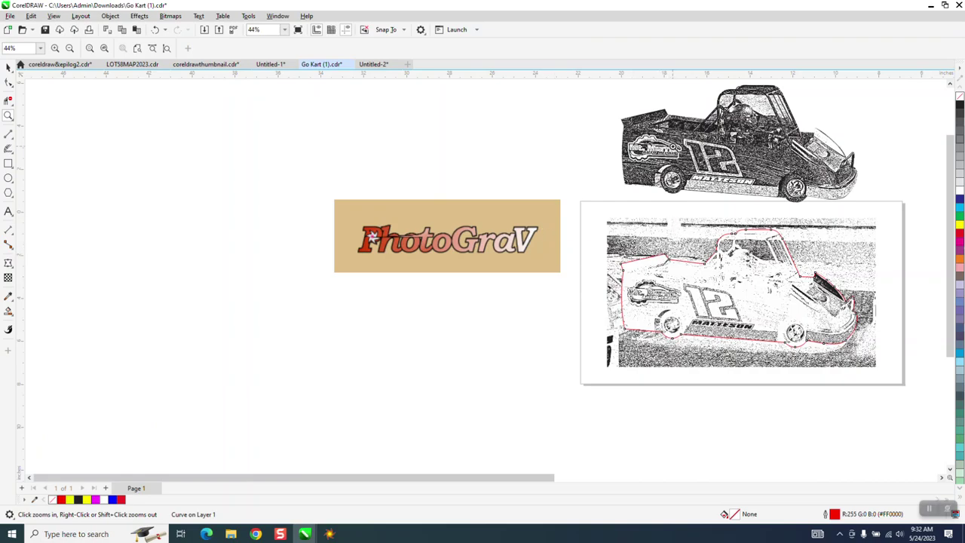
pyautogui.click(837, 209)
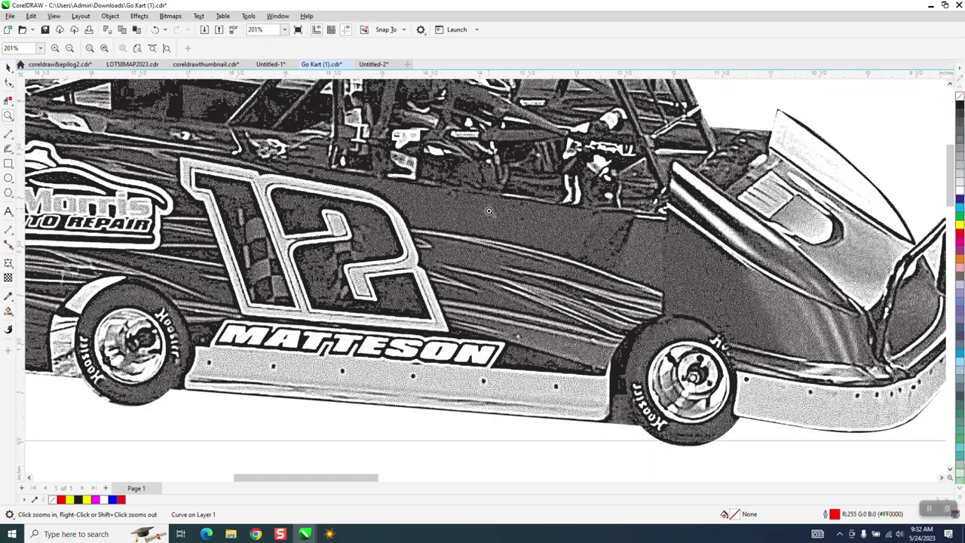
pyautogui.scroll(-6, 502, 224)
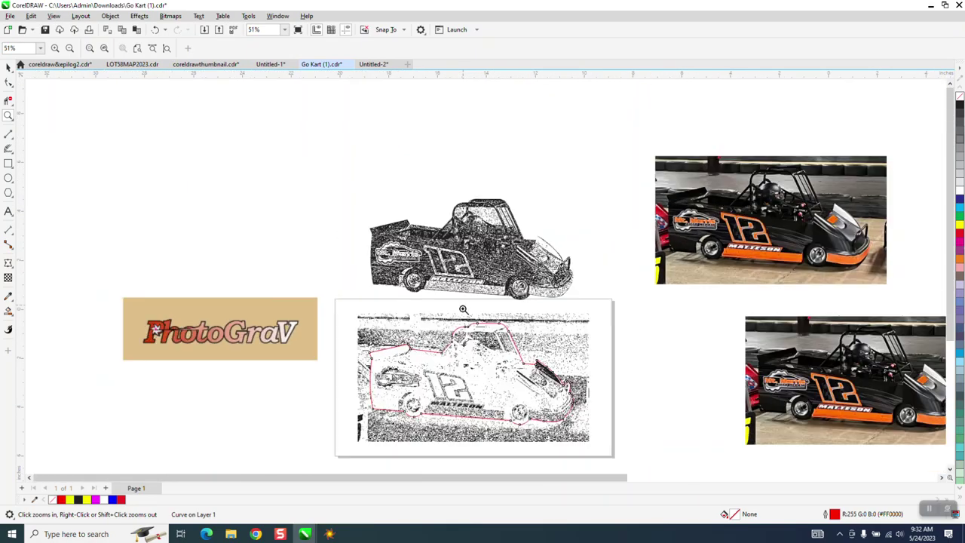
pyautogui.moveTo(377, 325); pyautogui.dragTo(615, 440)
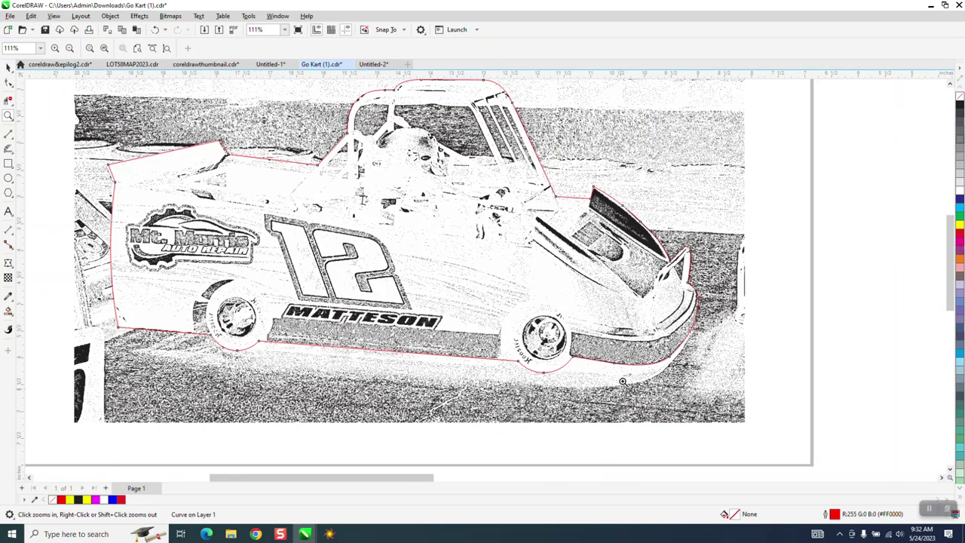